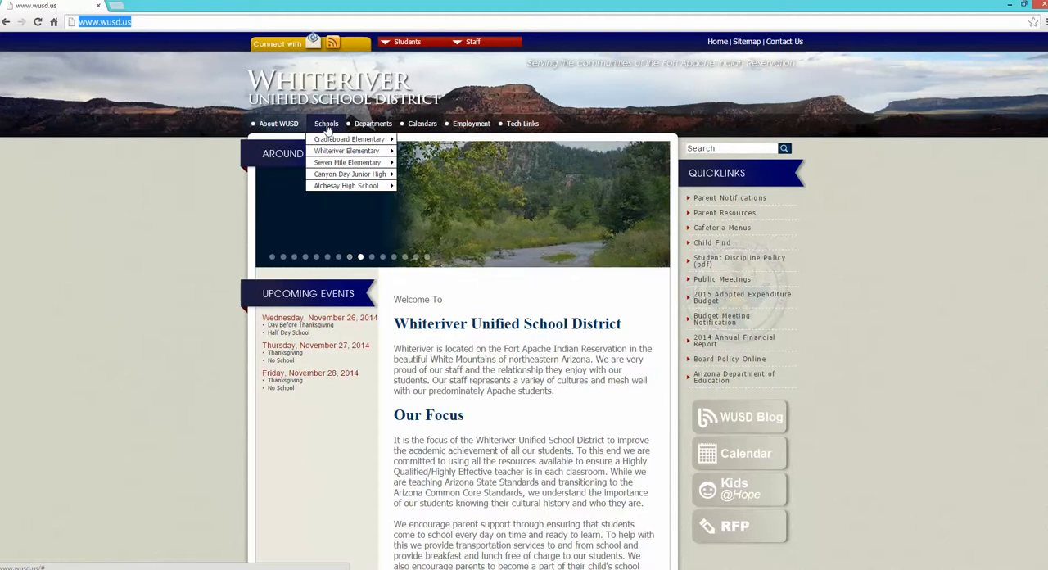
- Open the Cradleboard Elementary Online site and go to the STEM Club course in the Ancillary classes
mouse_move(385, 141)
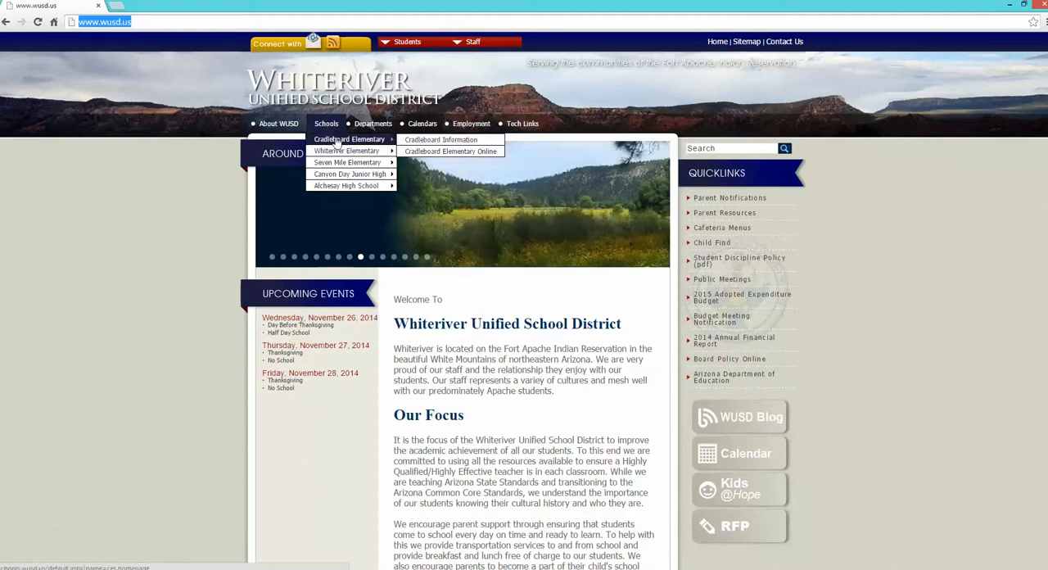
click(422, 152)
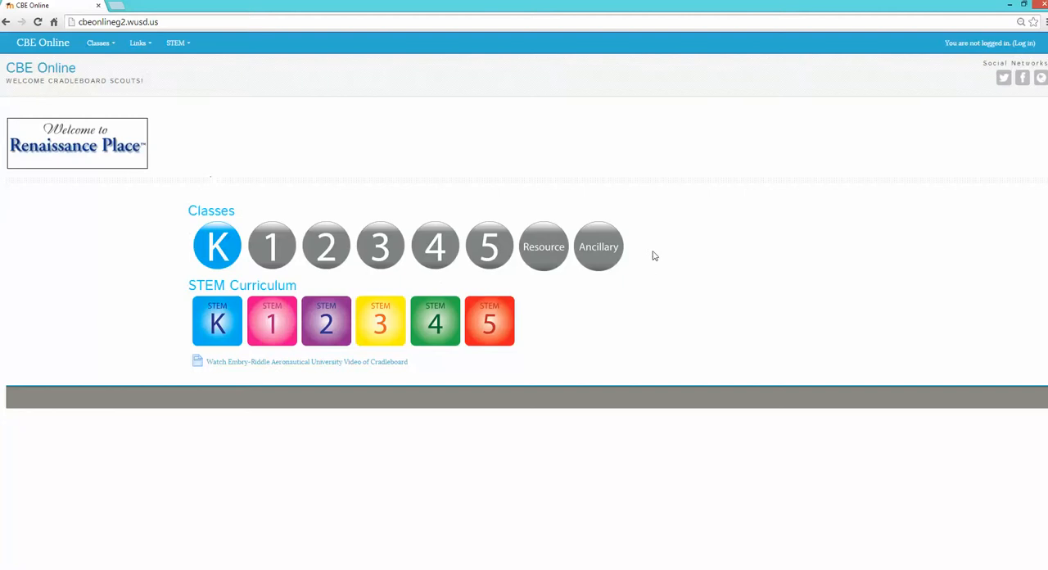
click(595, 262)
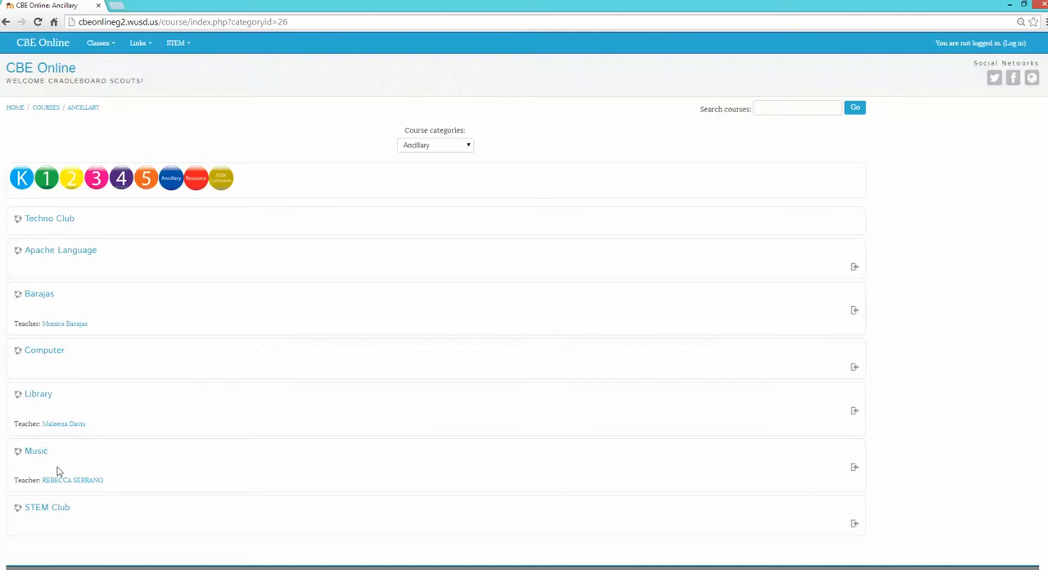
click(53, 509)
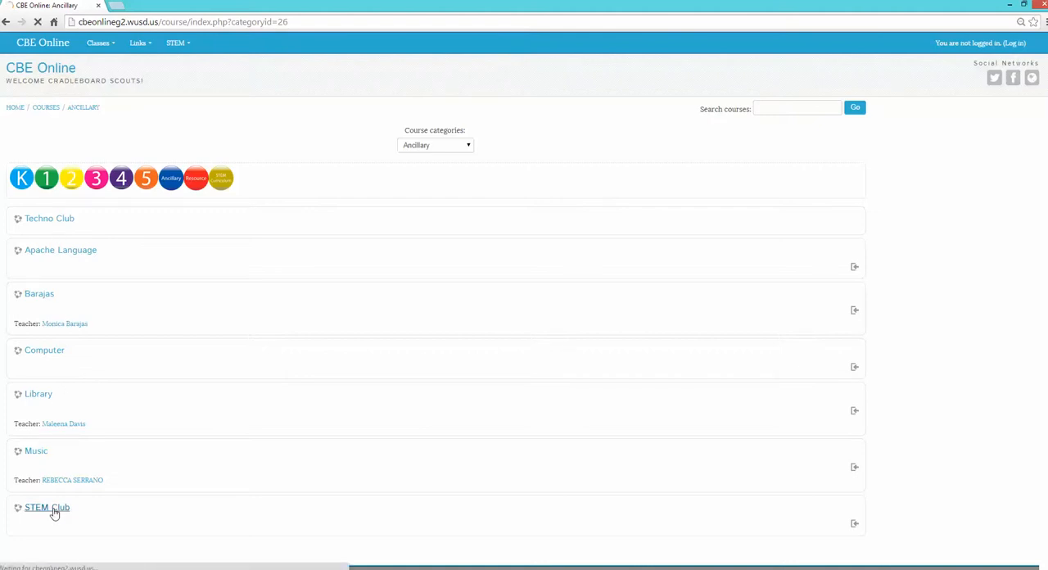
- Log in to the site by filling in the saved username and entering the account password
click(479, 182)
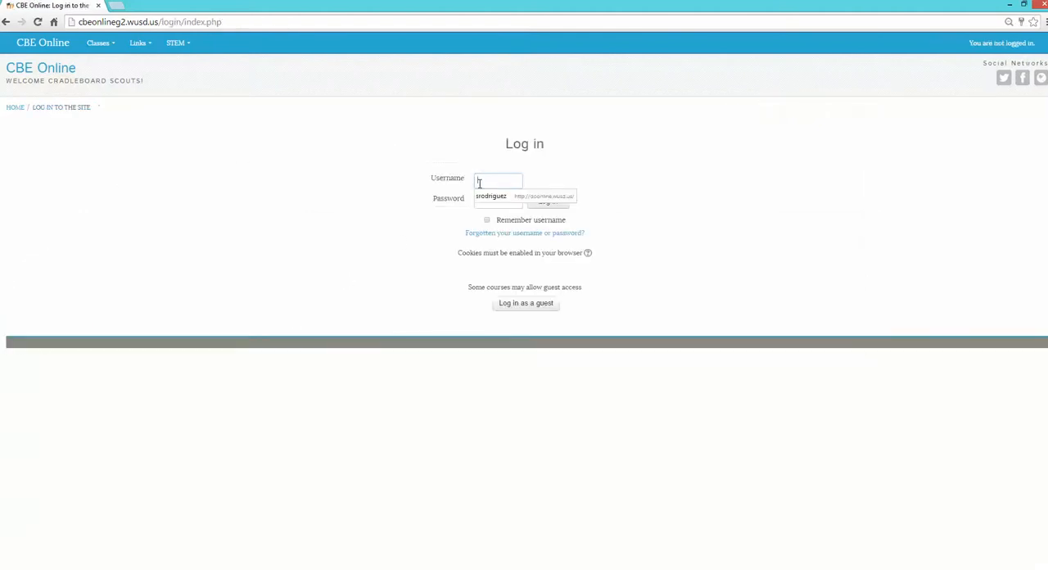
click(487, 196)
click(451, 199)
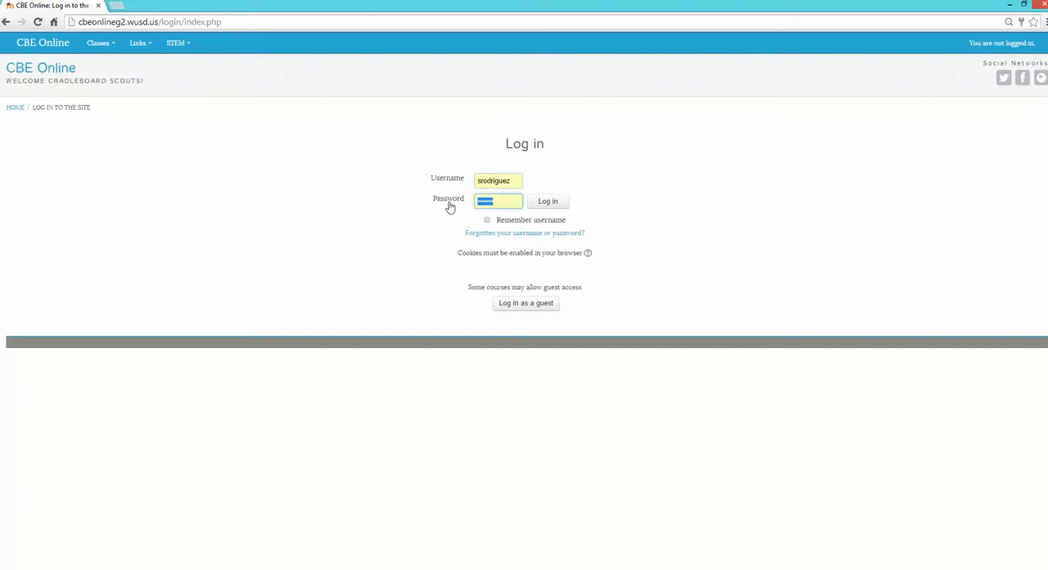
text(•••)
key(Return)
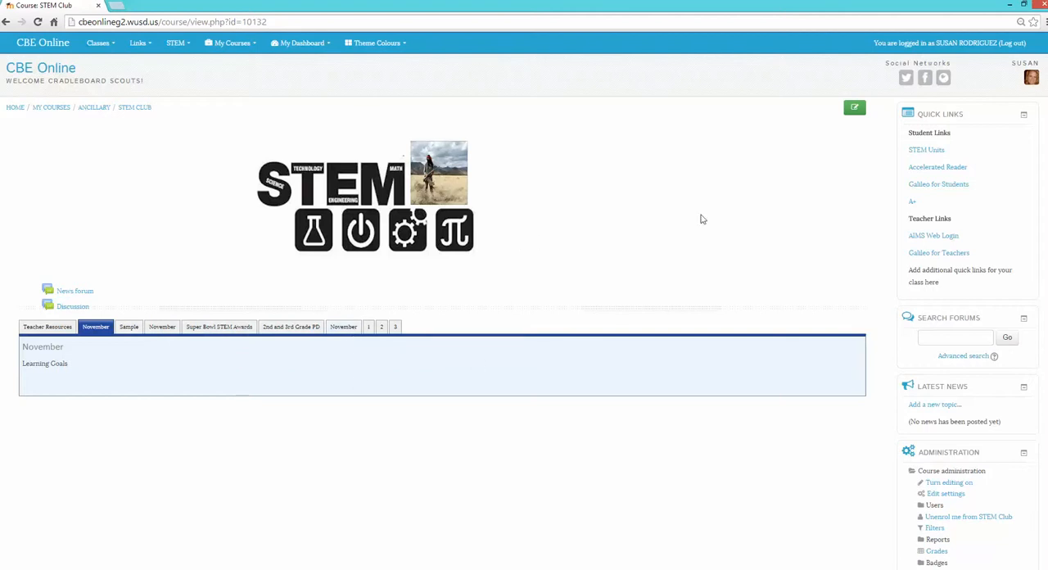
- Turn on editing for the STEM Club course and locate the November section
click(855, 111)
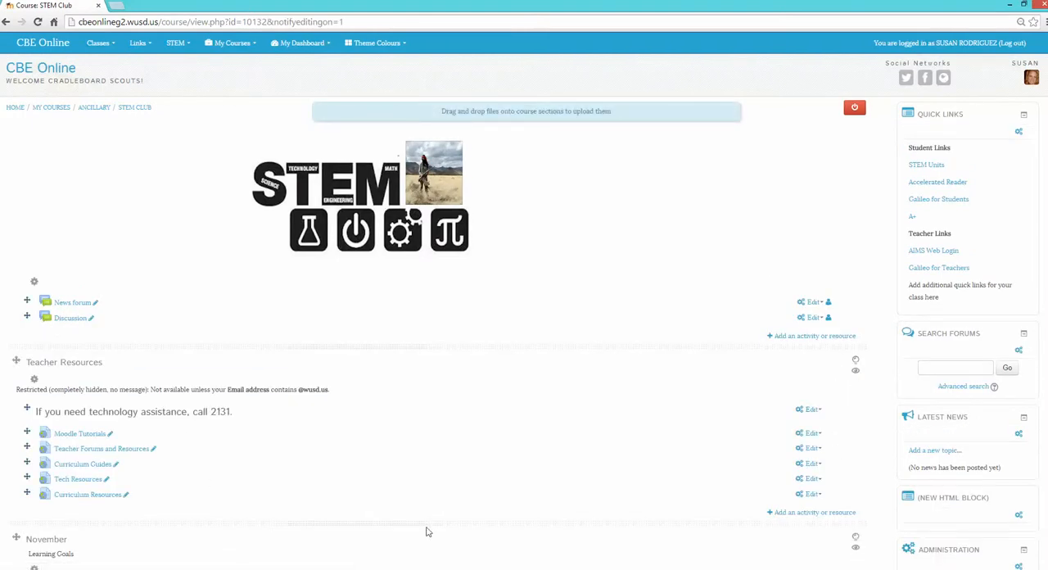
scroll(524, 393, down, 1)
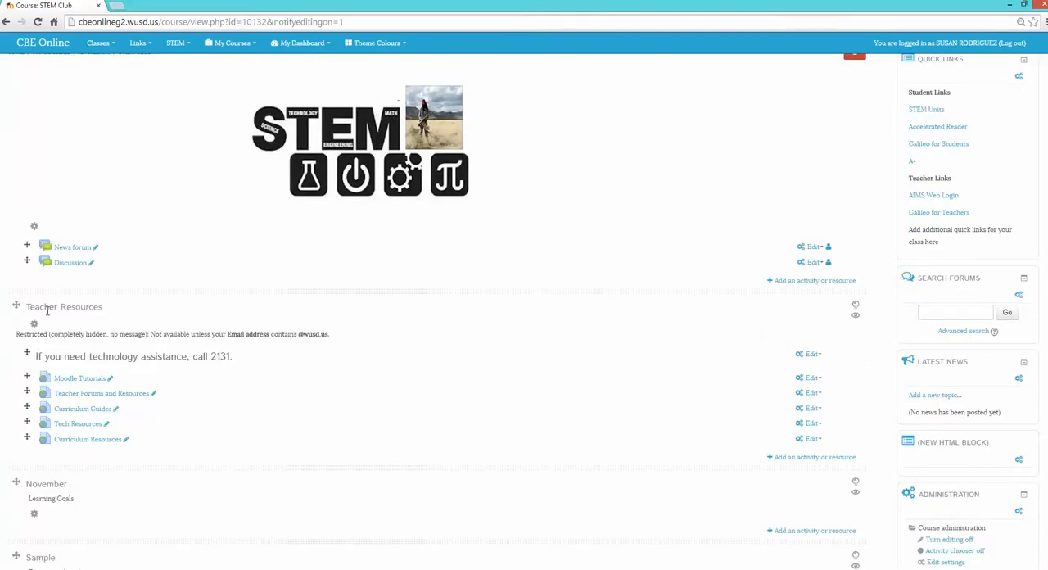
scroll(316, 407, down, 3)
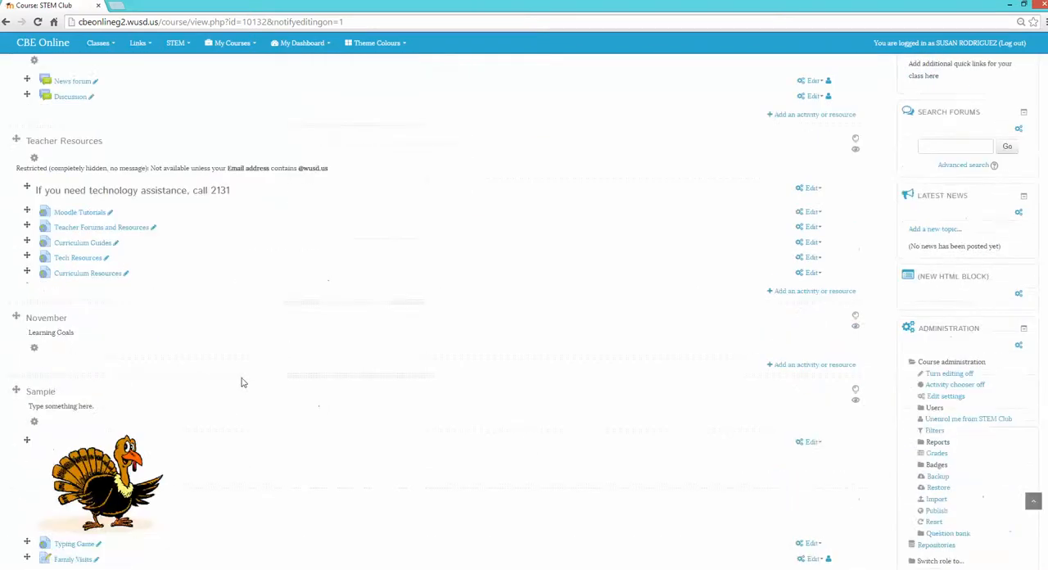
scroll(128, 350, up, 1)
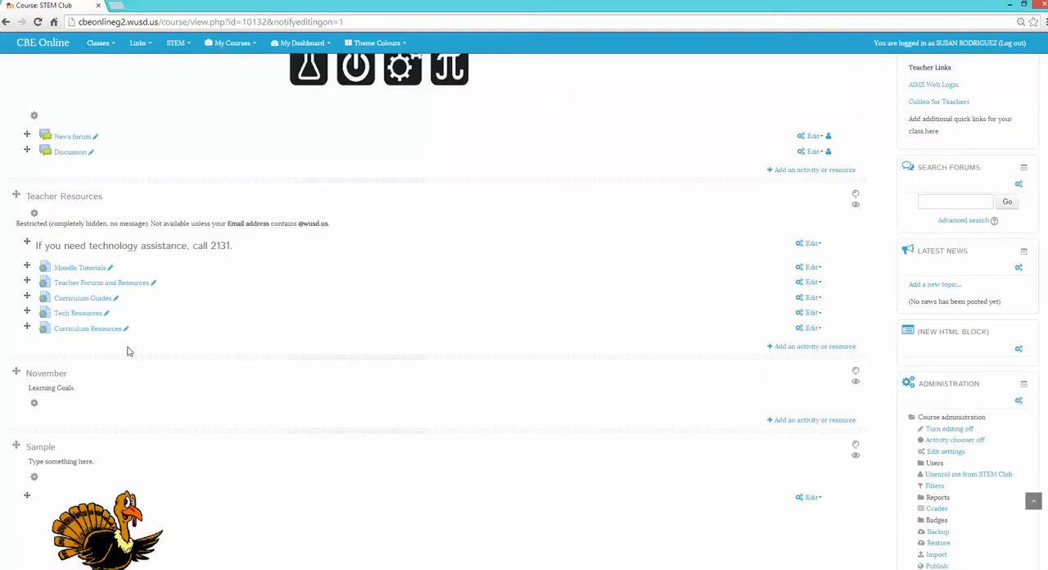
- Open the November section's summary settings, select its section name, and save the form
click(35, 406)
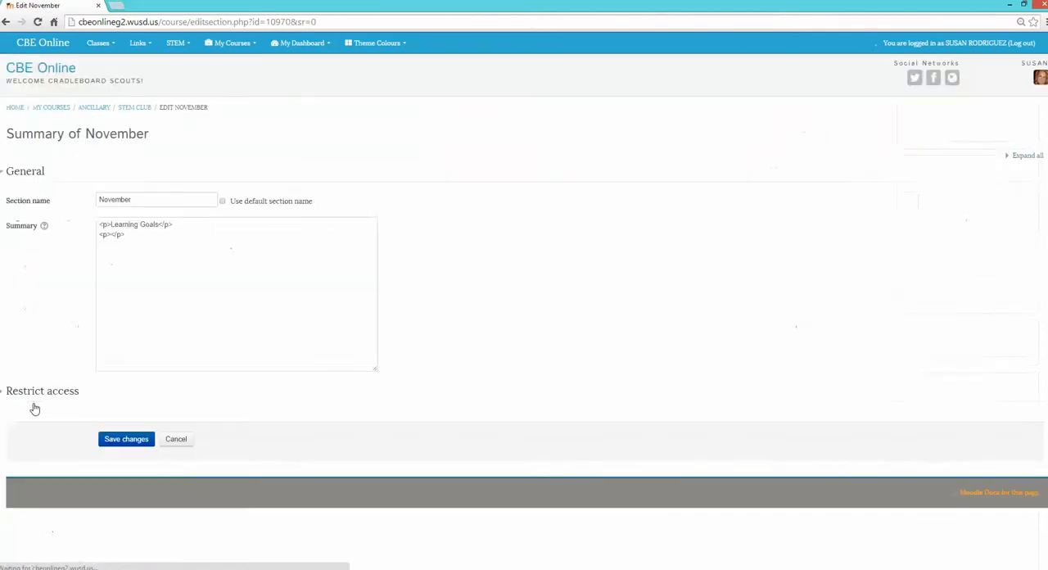
click(148, 198)
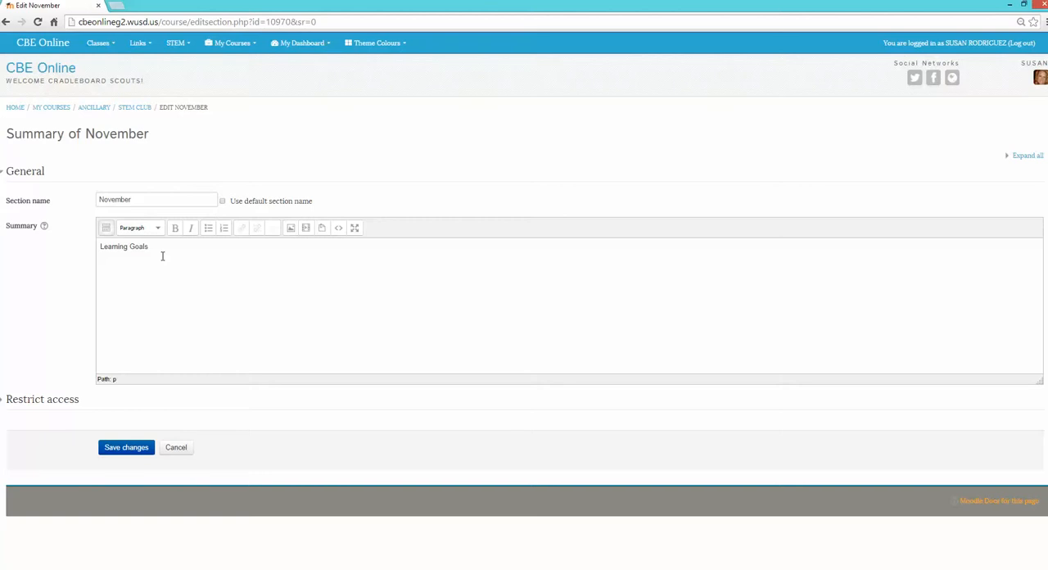
key(Return)
double_click(132, 202)
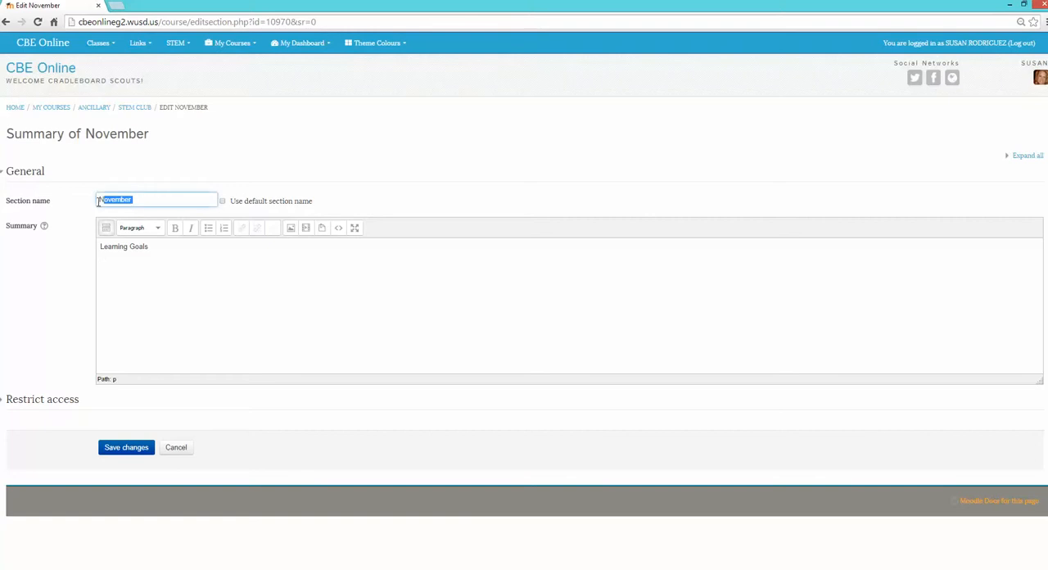
click(128, 453)
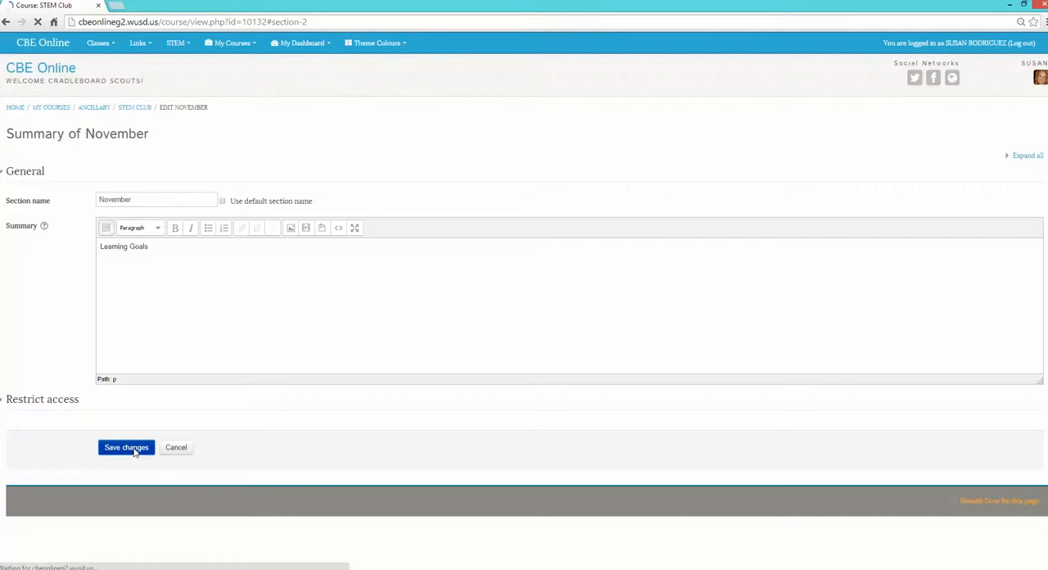
- Add a new URL resource to the November section of the course
scroll(134, 452, up, 5)
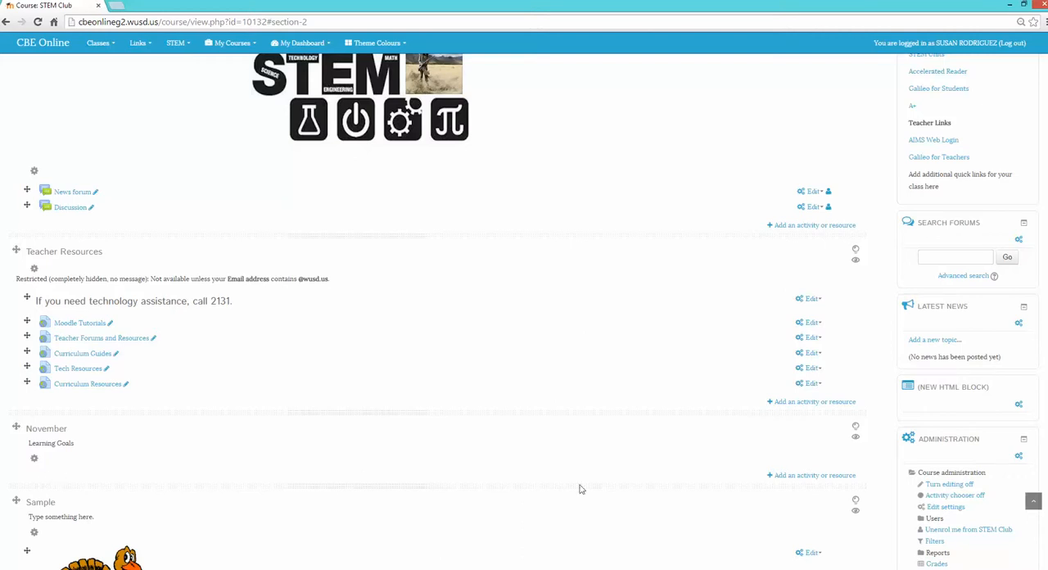
click(798, 476)
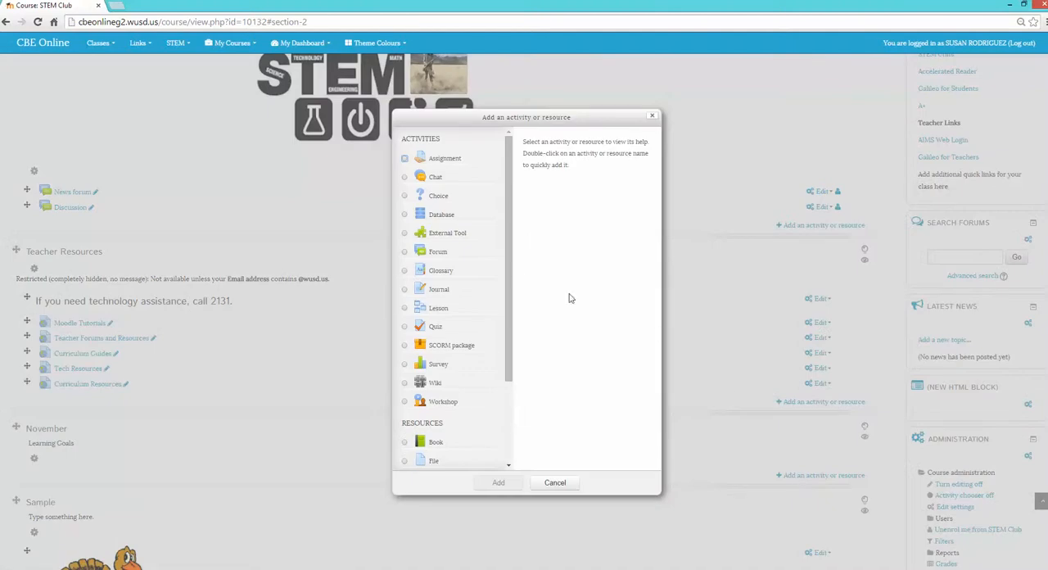
scroll(509, 267, down, 3)
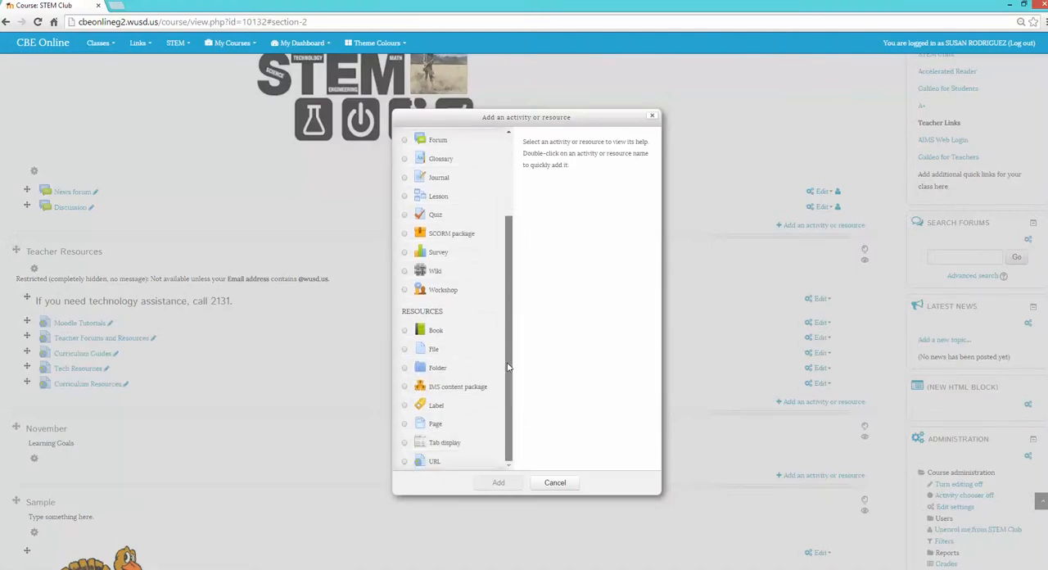
click(404, 462)
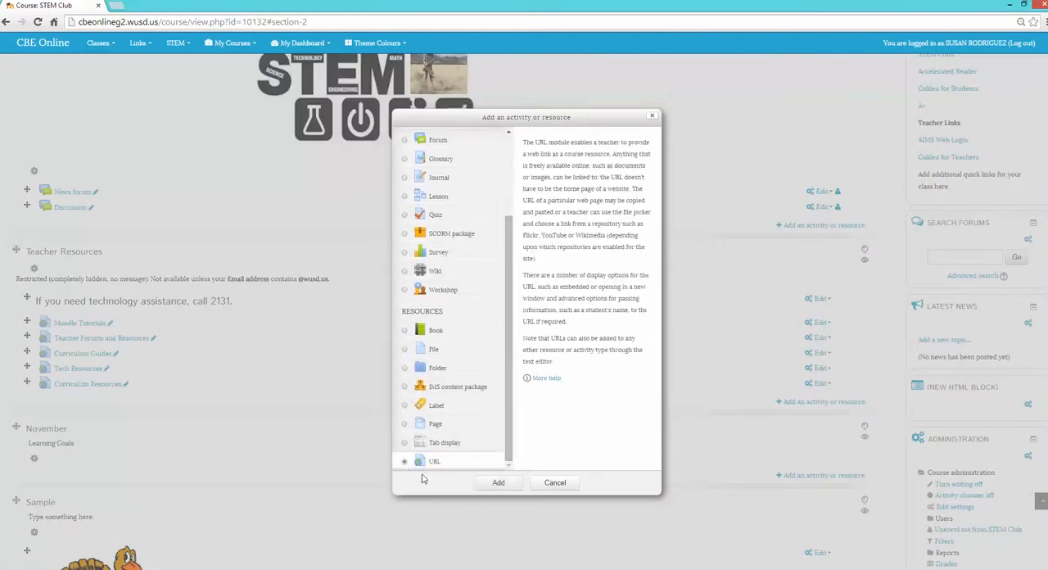
click(493, 484)
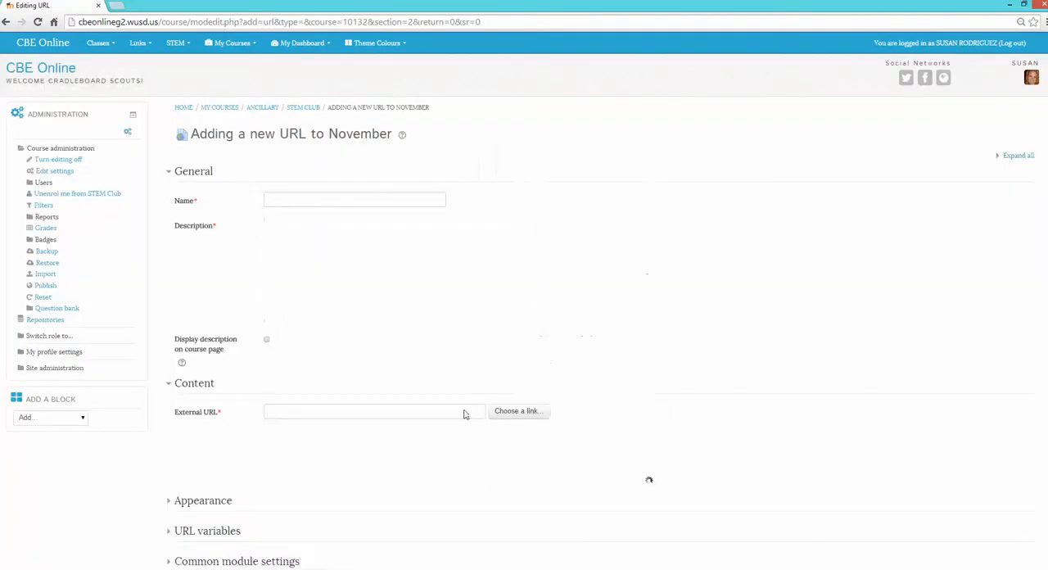
- Name the URL Math Sample Test, describe it as "Take the test. Raise your hand when you are done", and display the description on the course page
click(353, 197)
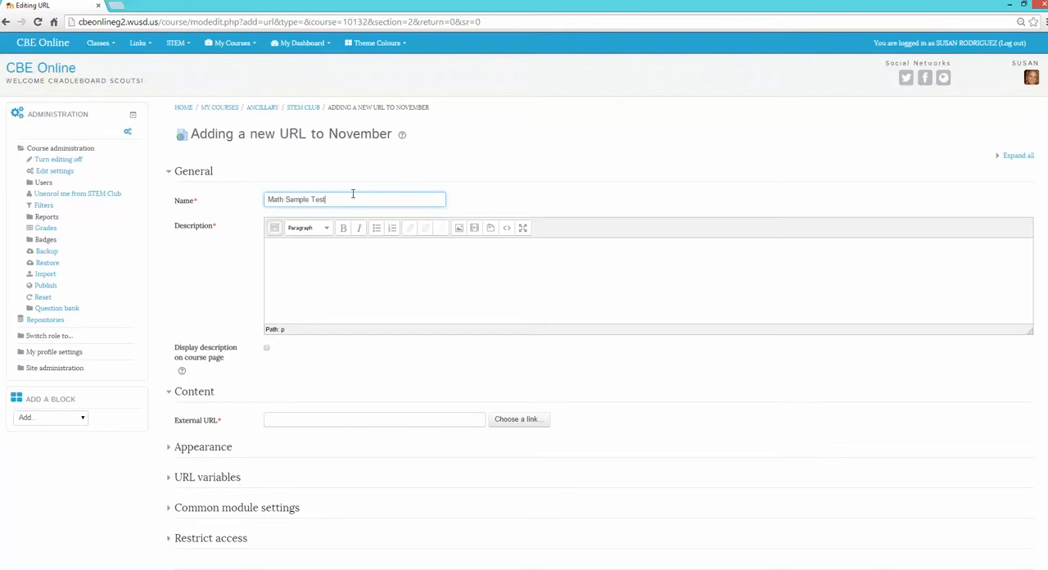
click(325, 273)
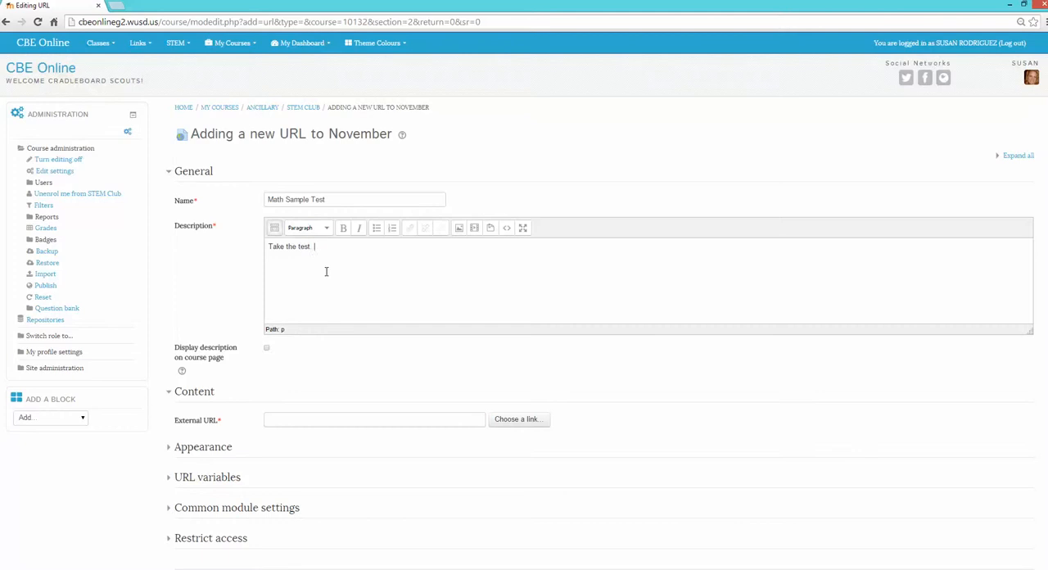
text(Take the test.  Raise your hand when you are done)
click(266, 348)
click(286, 420)
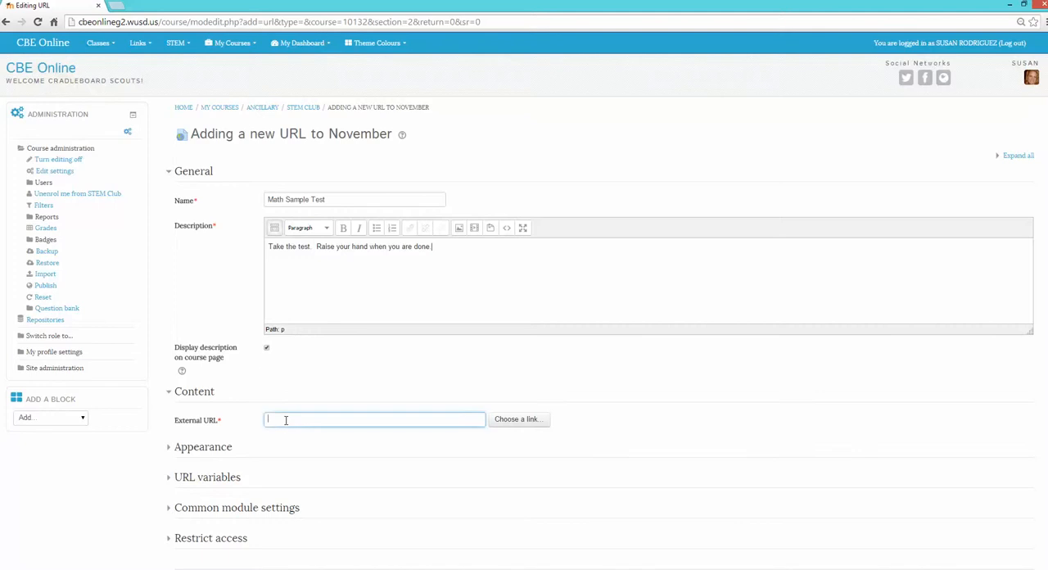
click(117, 6)
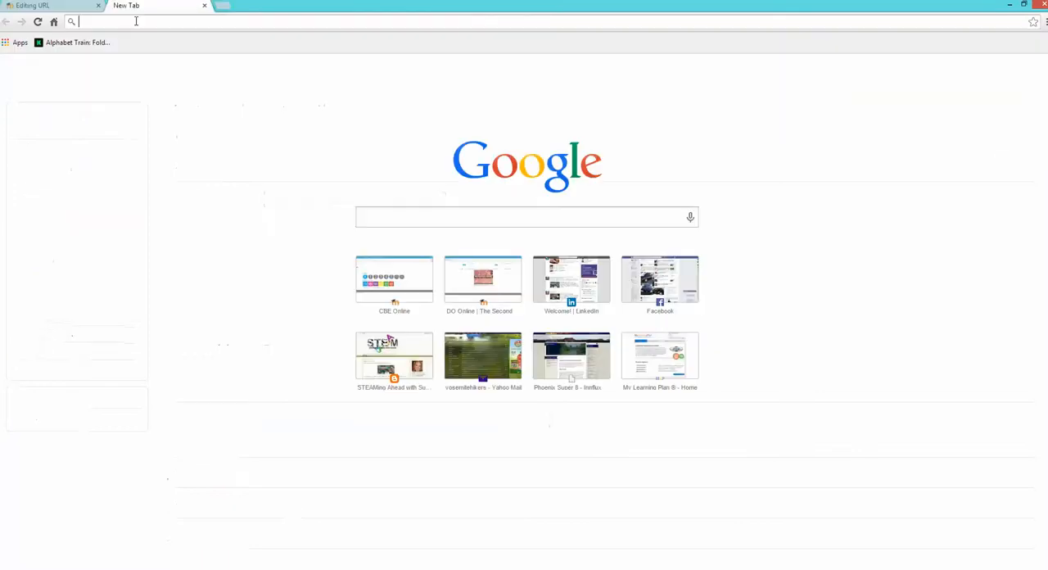
text(azed.gov)
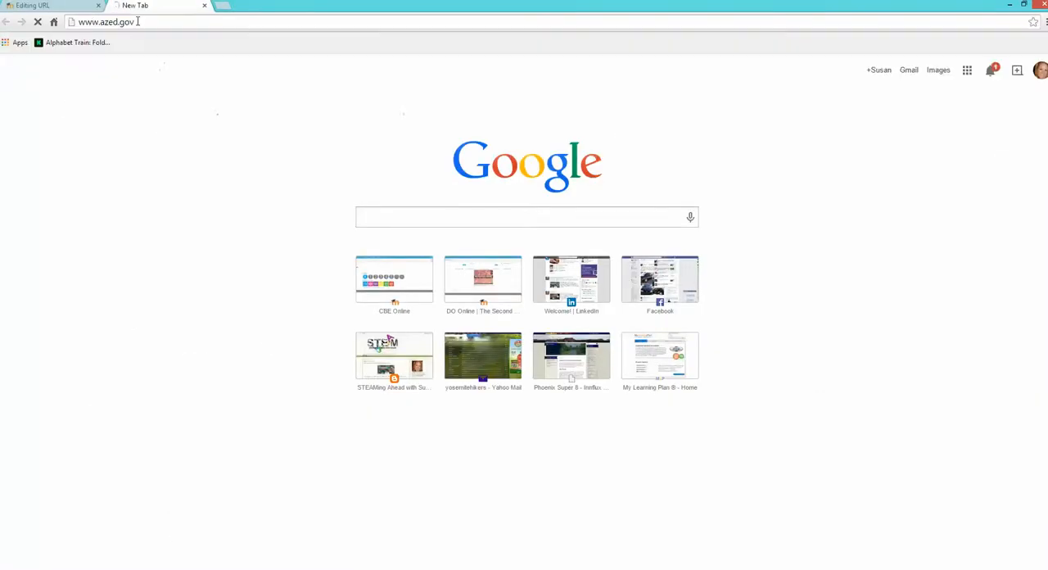
key(Return)
click(516, 378)
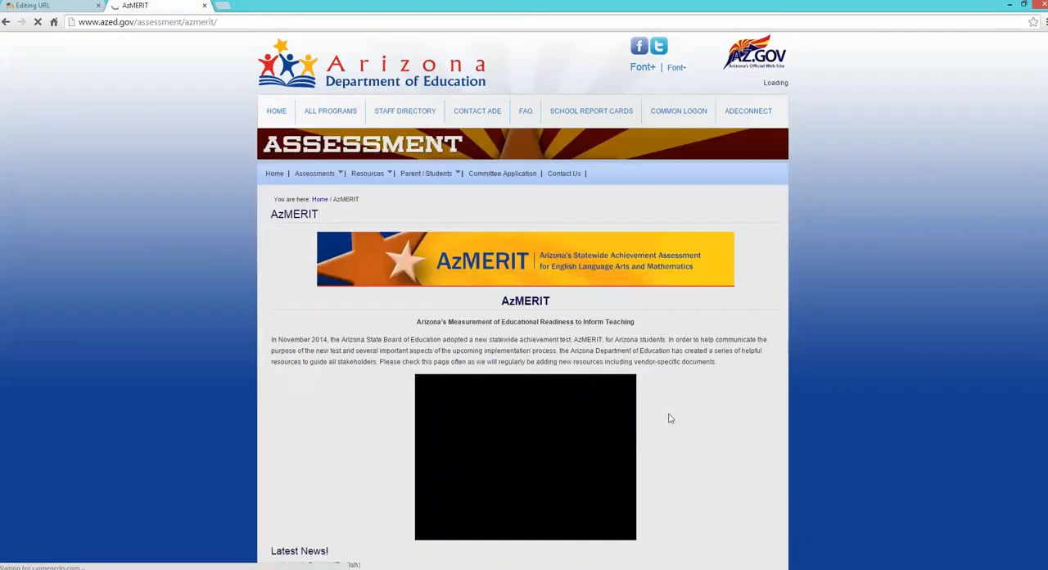
- Expand Additional Resources for Teachers and Students and open Arizona's Assessment Support Materials
scroll(665, 418, down, 4)
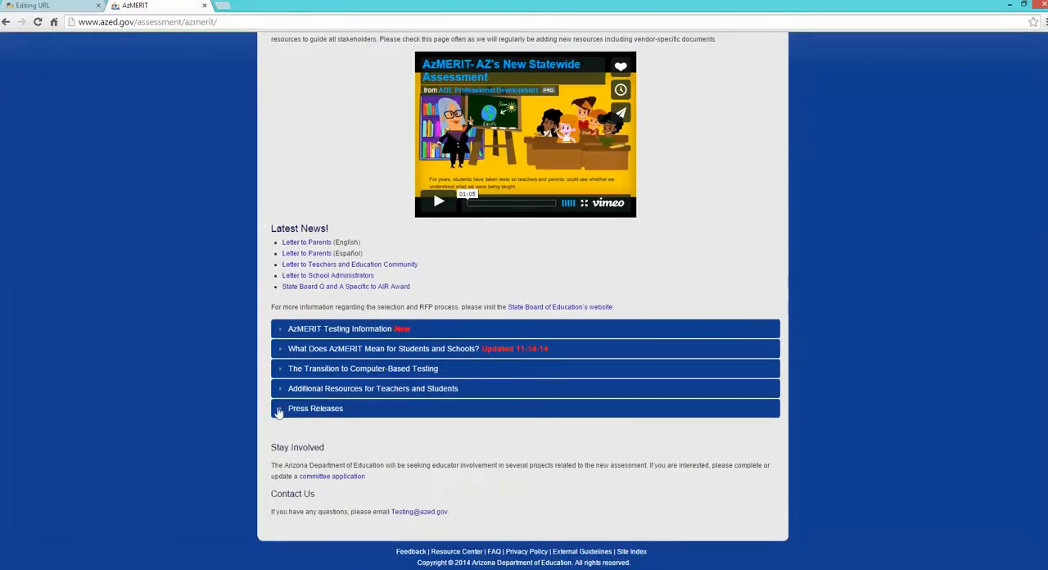
click(306, 391)
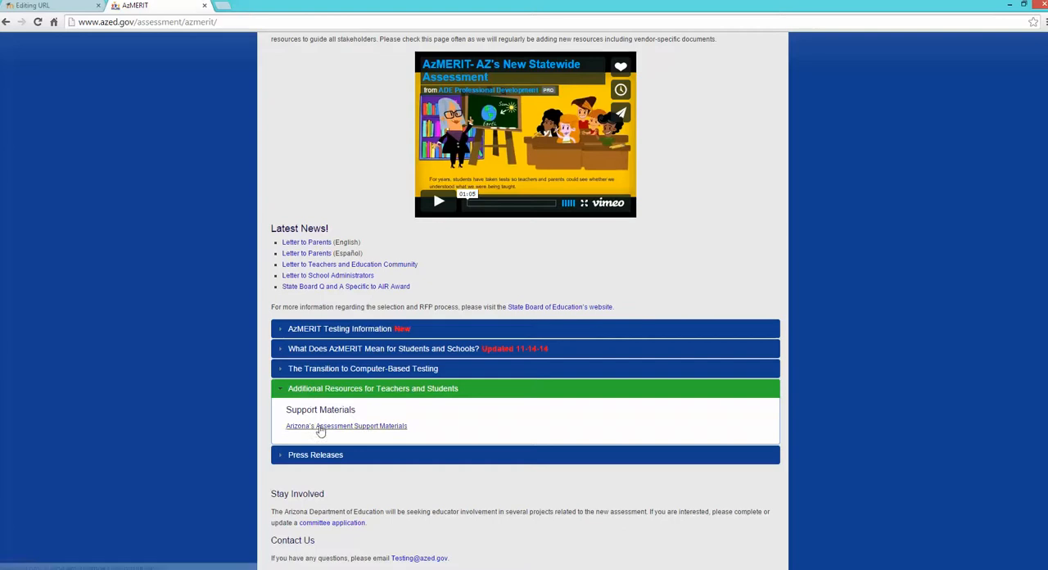
click(318, 426)
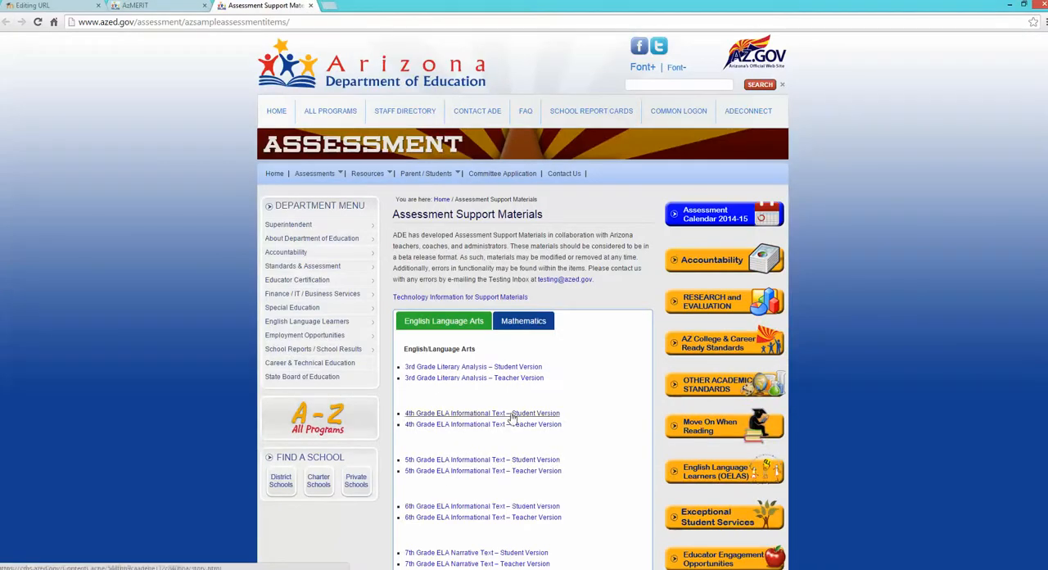
- Open the Mathematics sample 3rd Grade: Operations and Algebraic Thinking (Student Version) and decline resuming the previous session
click(515, 321)
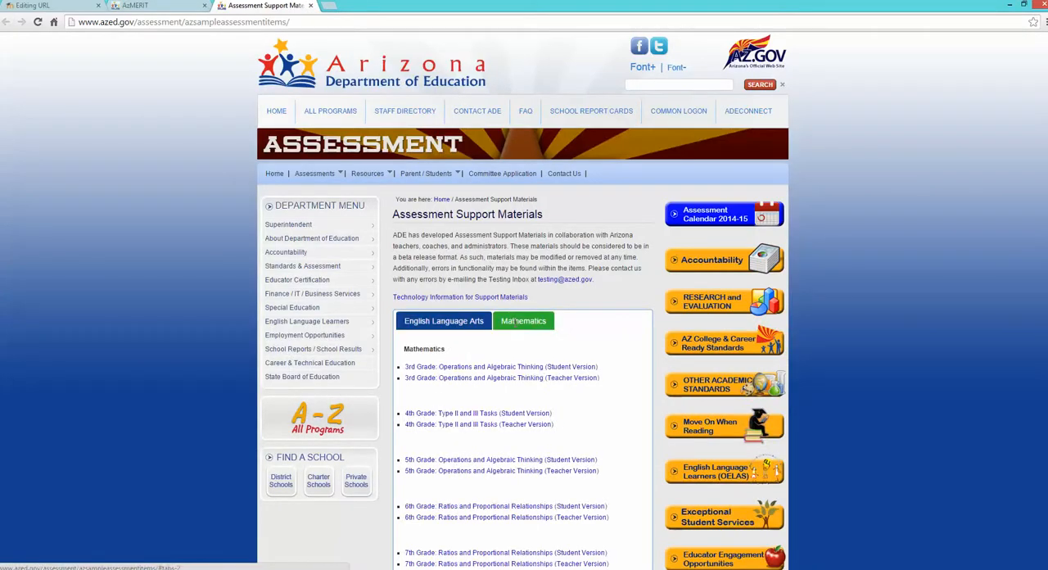
click(504, 368)
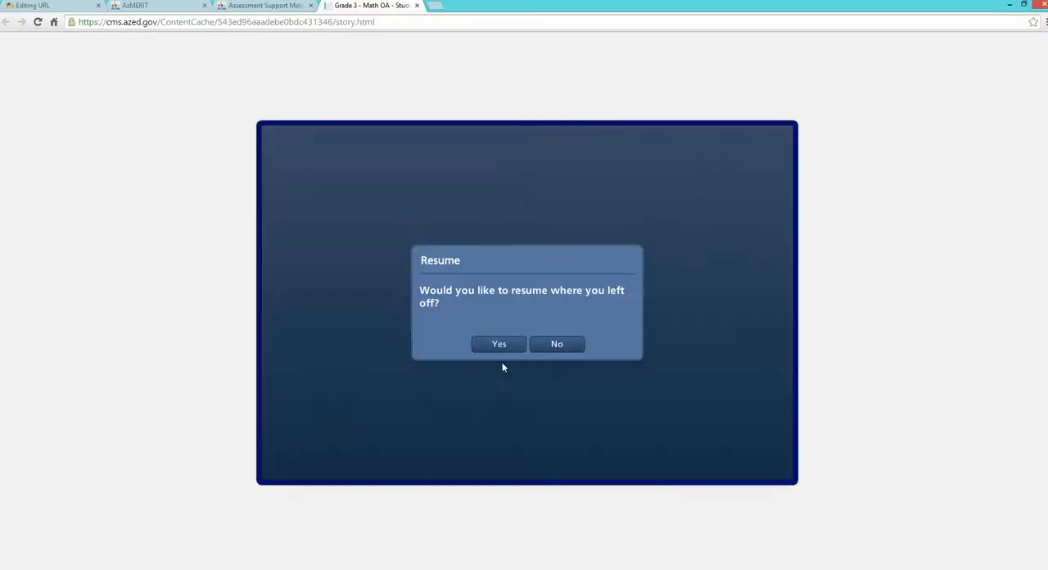
click(556, 349)
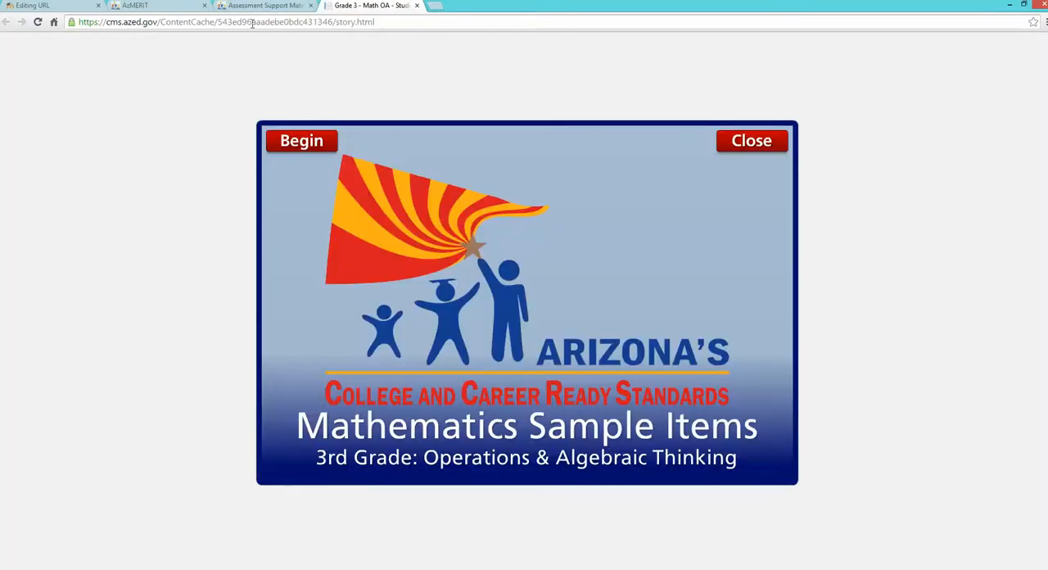
- Copy the full web address of the 3rd grade math sample items page
click(252, 22)
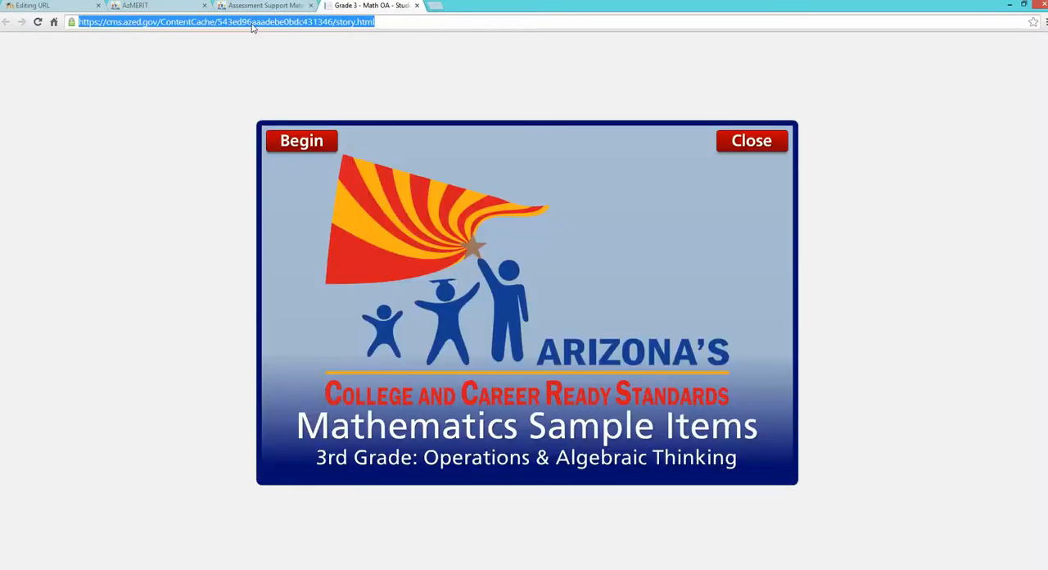
right_click(252, 24)
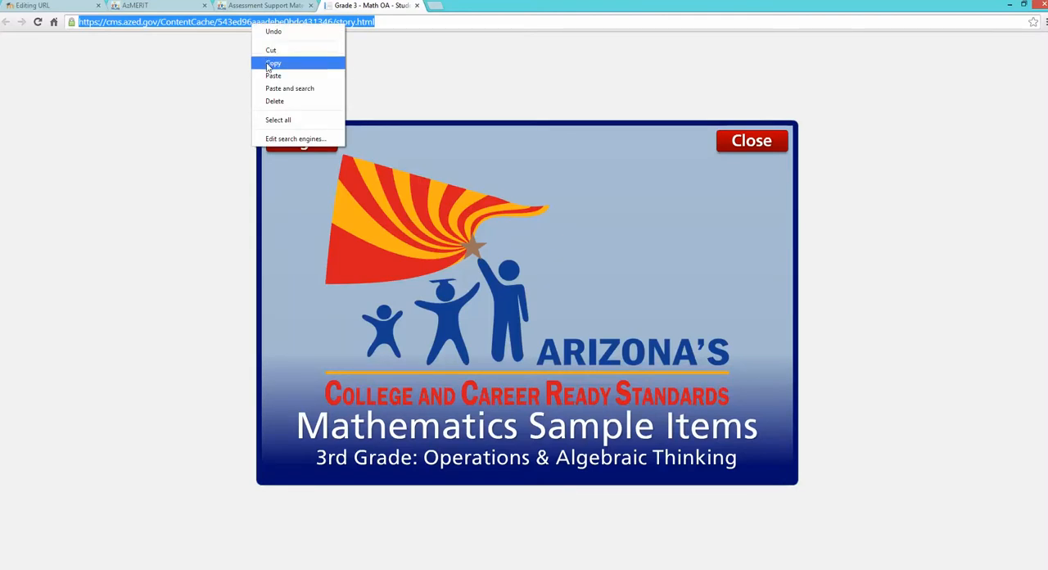
click(268, 65)
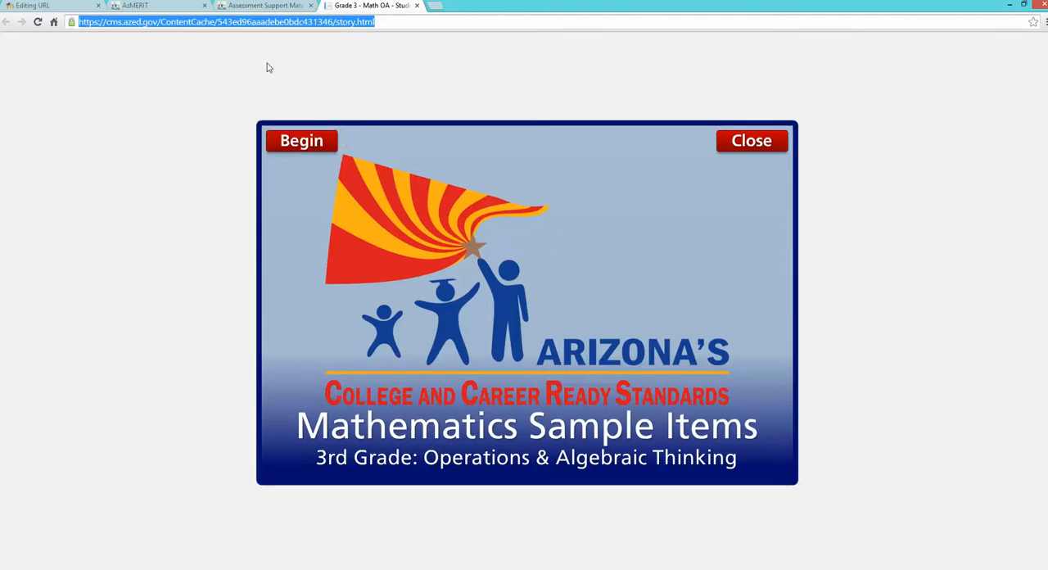
- Paste the copied sample test address as the External URL of Math Sample Test, then save and return to the course
click(70, 11)
click(299, 438)
right_click(299, 439)
click(331, 338)
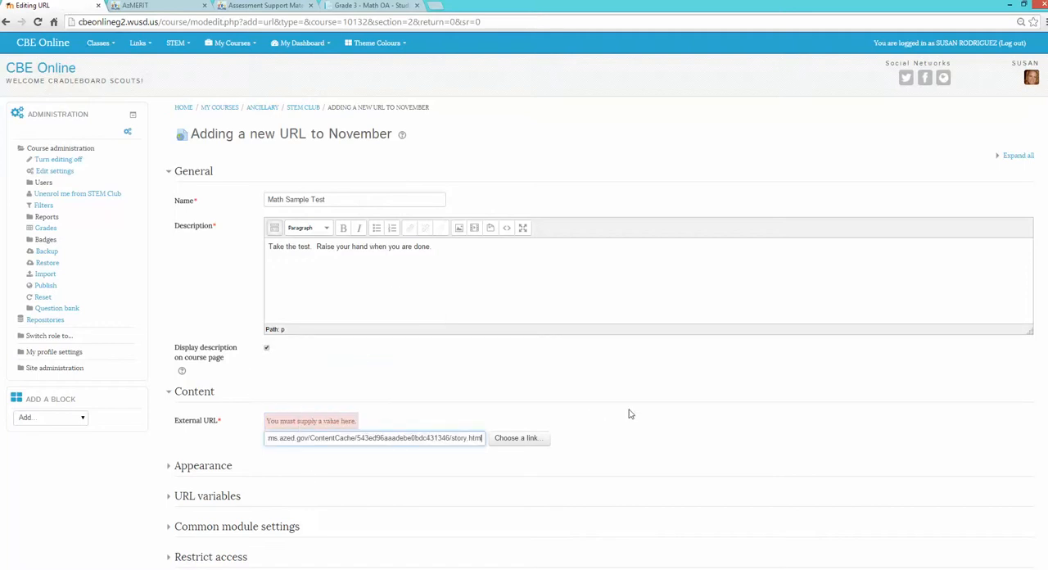
scroll(653, 423, down, 3)
click(296, 489)
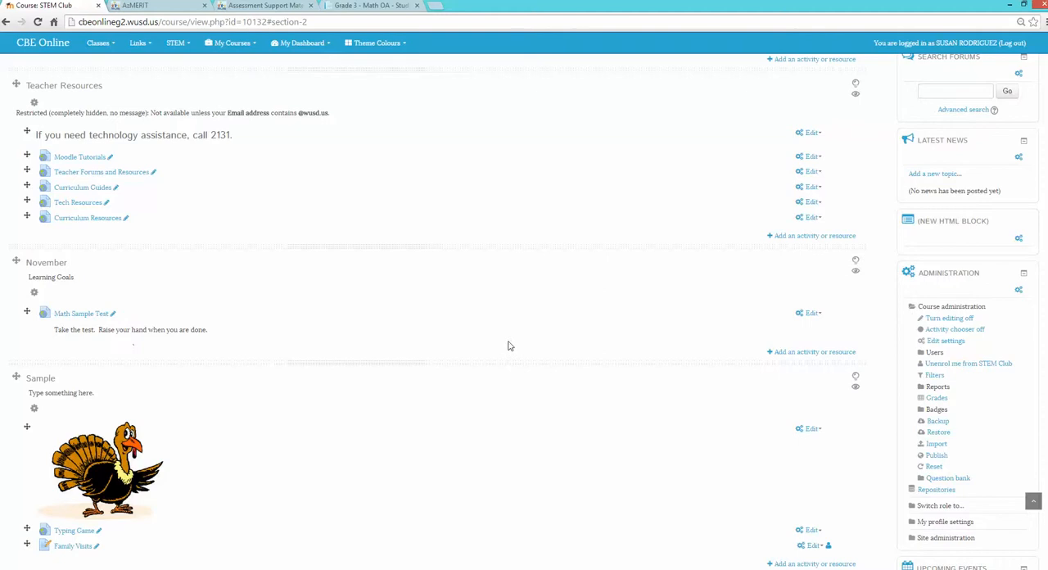
- Add a Journal activity named "Story Problems" to the November section containing Math Sample Test
click(794, 353)
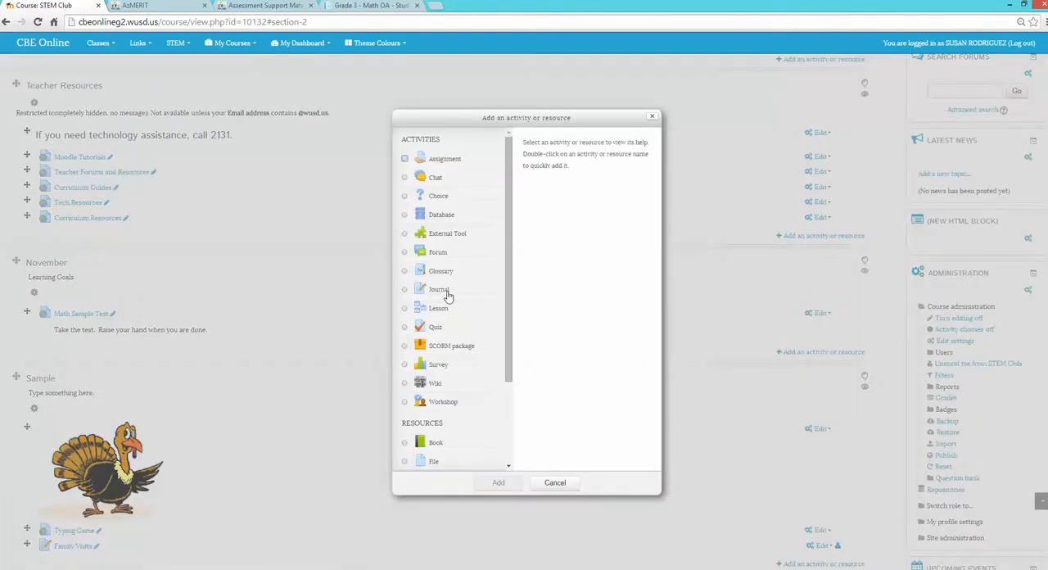
click(404, 291)
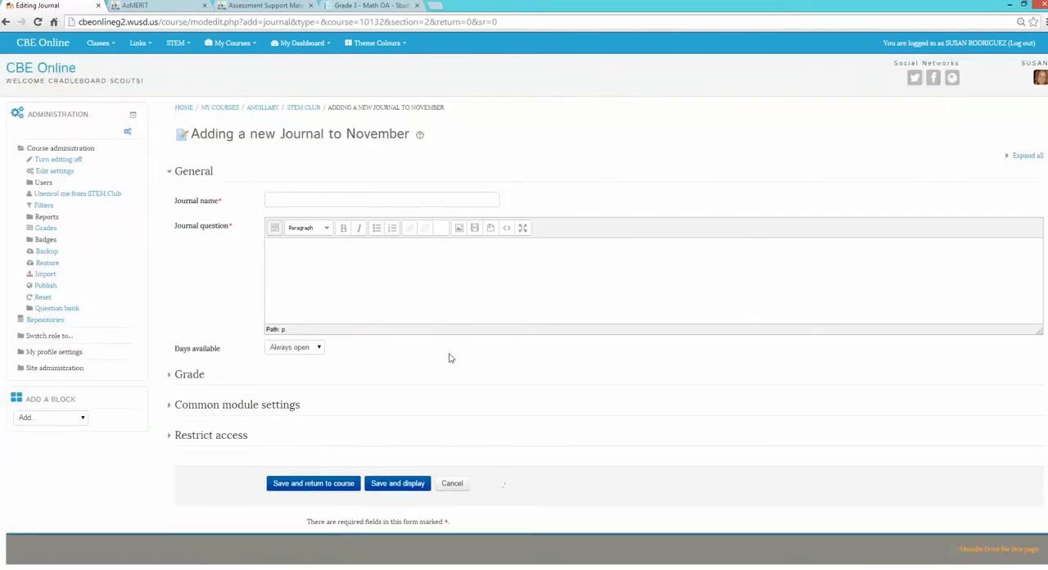
click(391, 202)
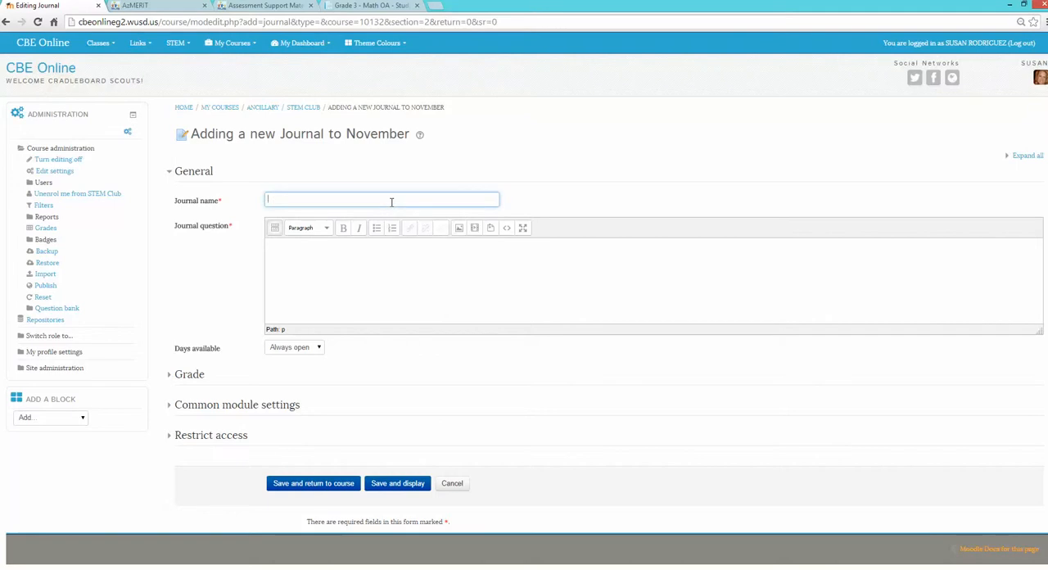
text(Story Problems)
- Enter the journal question "Write a story problem about Thanksgiving." and save the journal, returning to the course
click(367, 257)
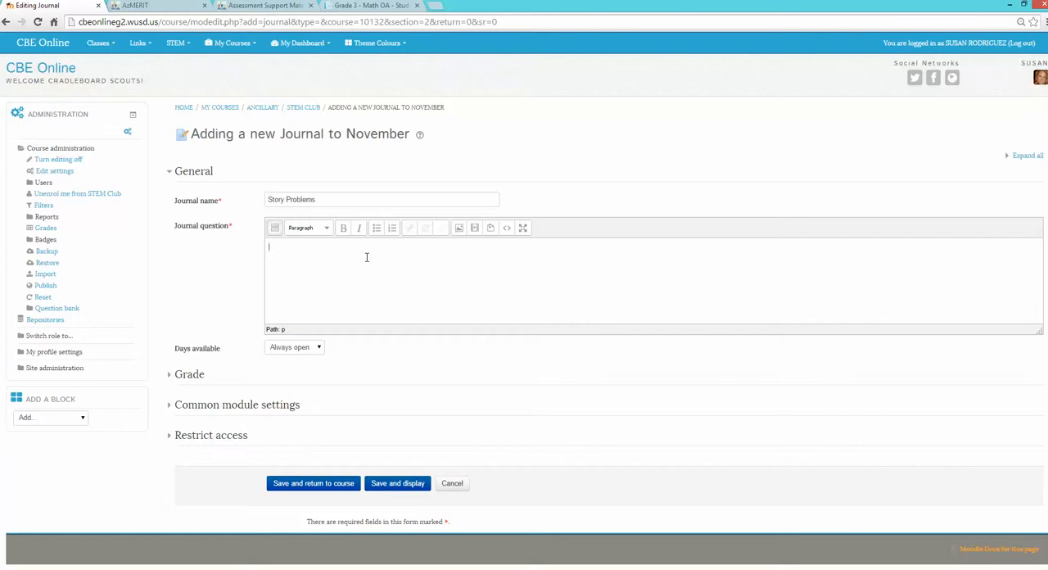
text(Write a story problem about Thanksgiving.)
click(320, 489)
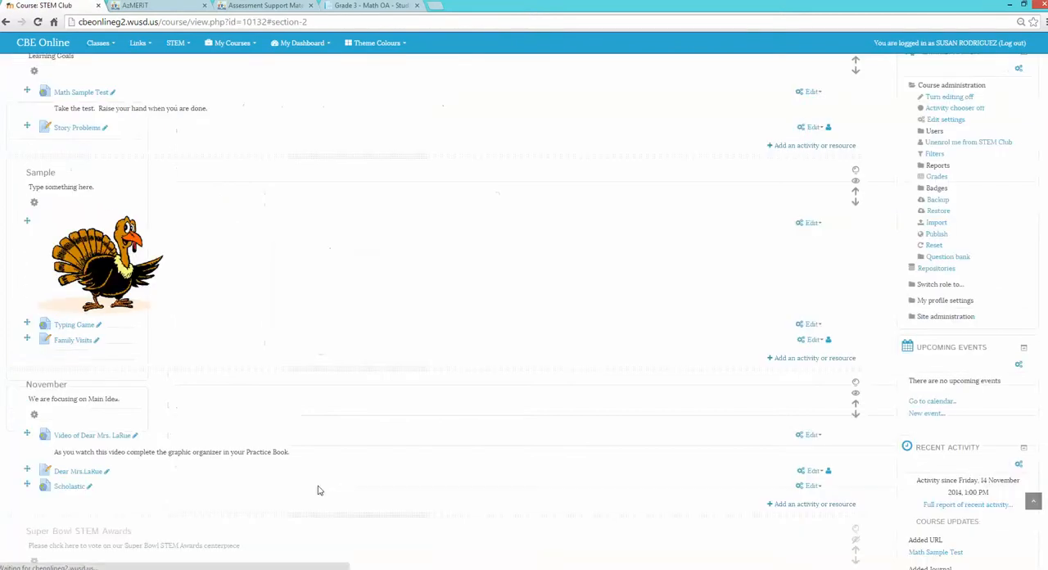
- Add a URL resource named "Dear Mrs. LaRue" to the November section containing Story Problems
scroll(278, 407, up, 2)
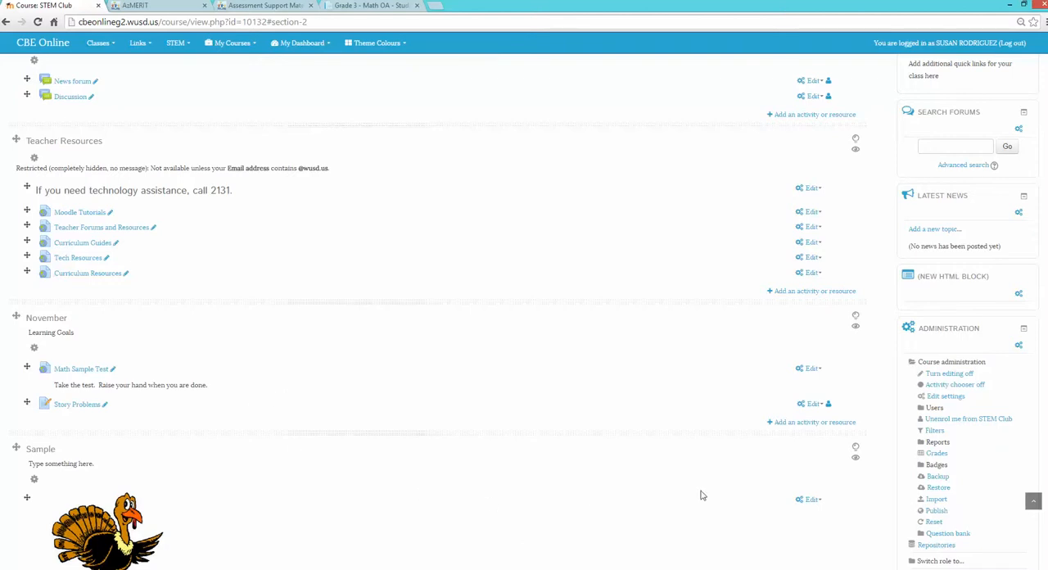
click(787, 422)
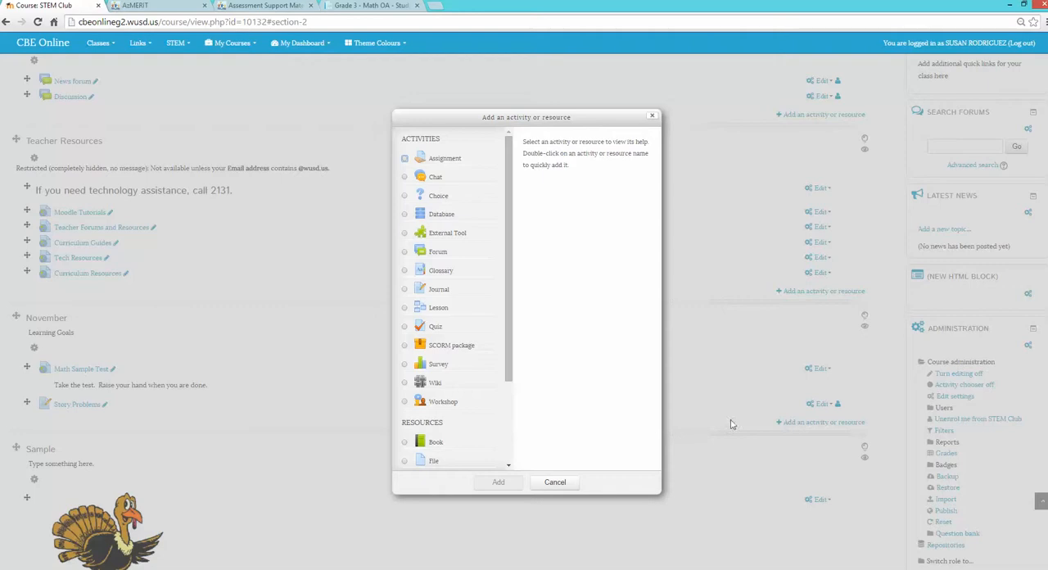
drag(510, 310, 509, 399)
click(404, 462)
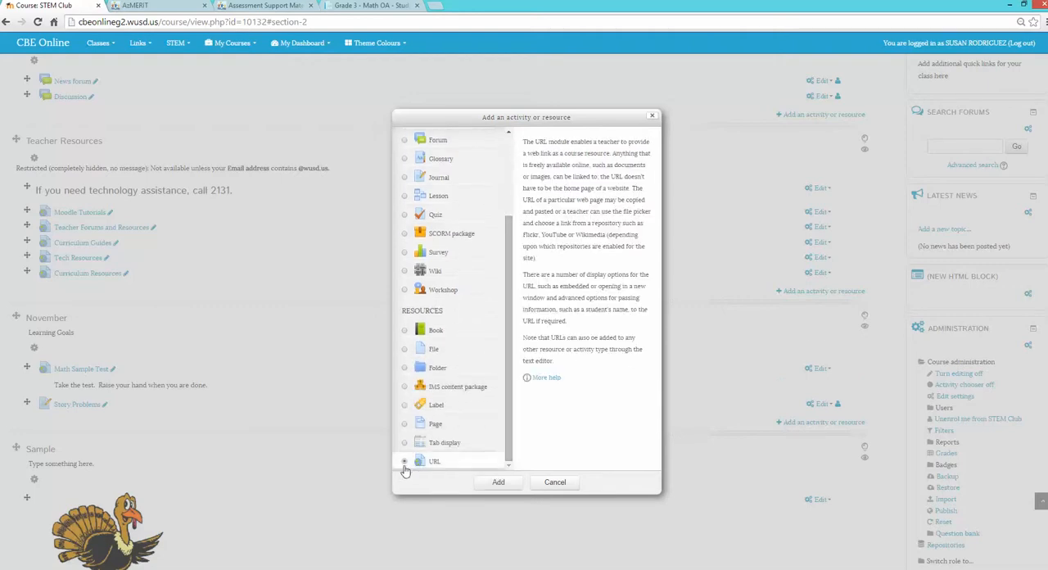
click(497, 483)
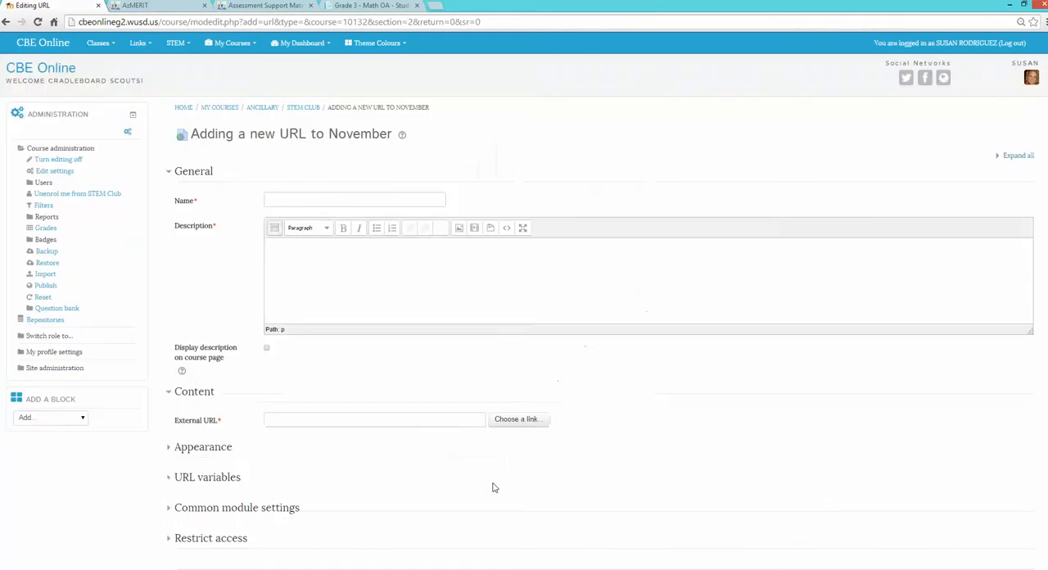
click(411, 199)
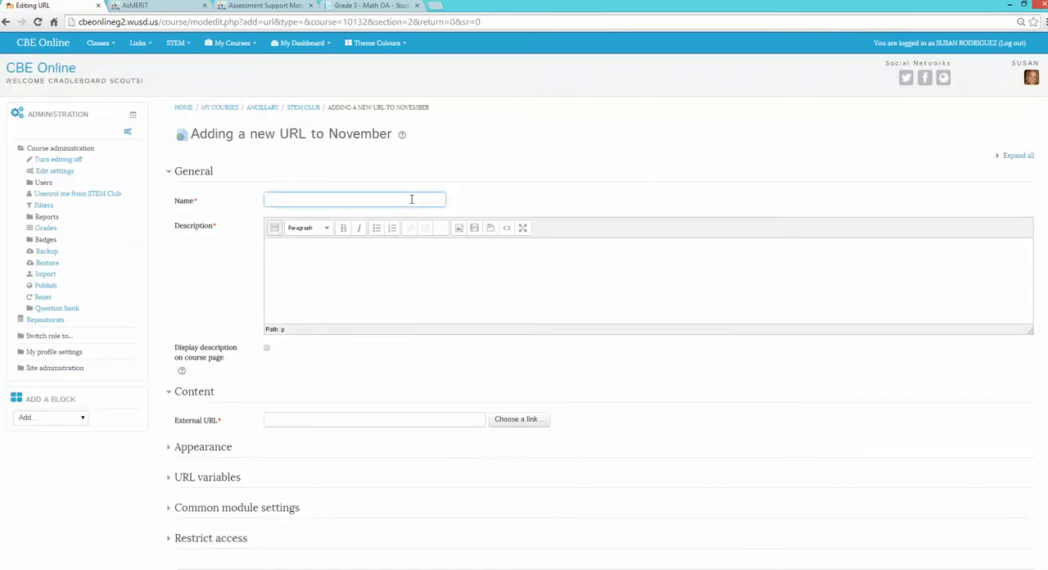
text(Dear Mrs. LaRue)
- Fill in the URL resource's description with "Complete page 179 in your Practice Book"
click(401, 260)
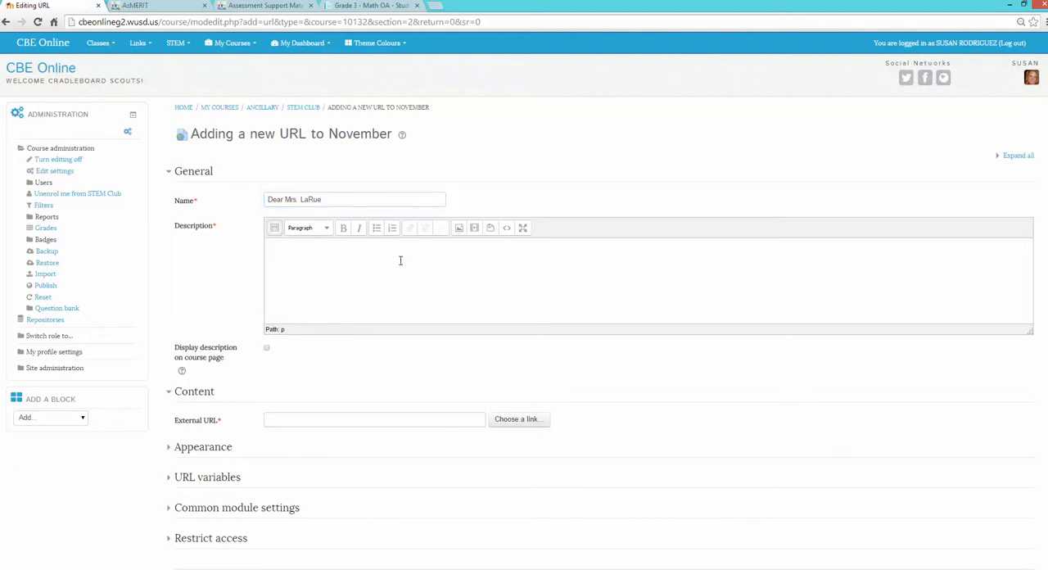
text(Complete page 179 in your Practice Book.)
- Go to YouTube in the AzMERIT browser tab and search for "dear mrs larue"
click(333, 419)
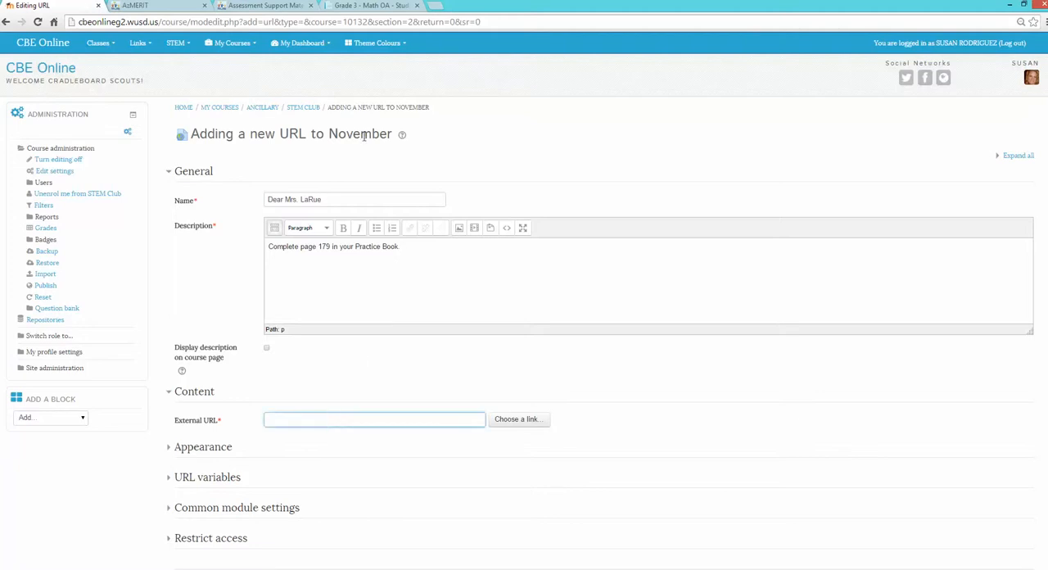
click(188, 6)
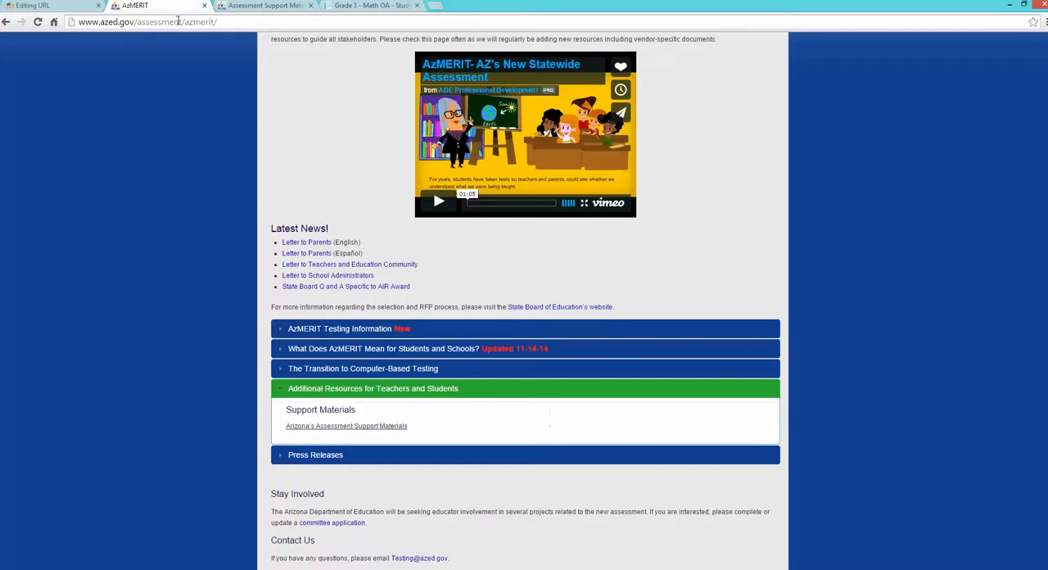
click(179, 21)
text(youtube.com)
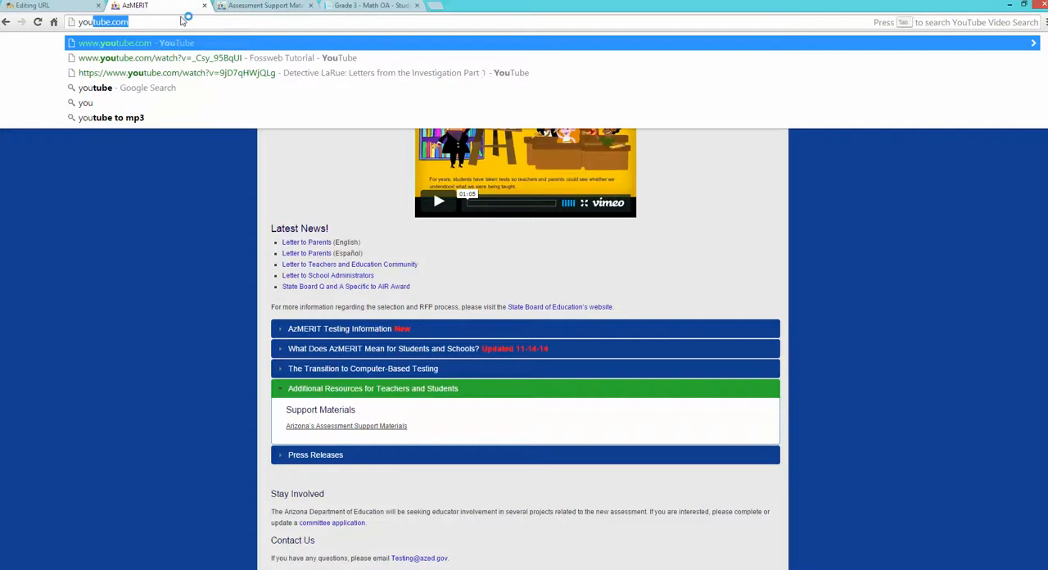
key(Return)
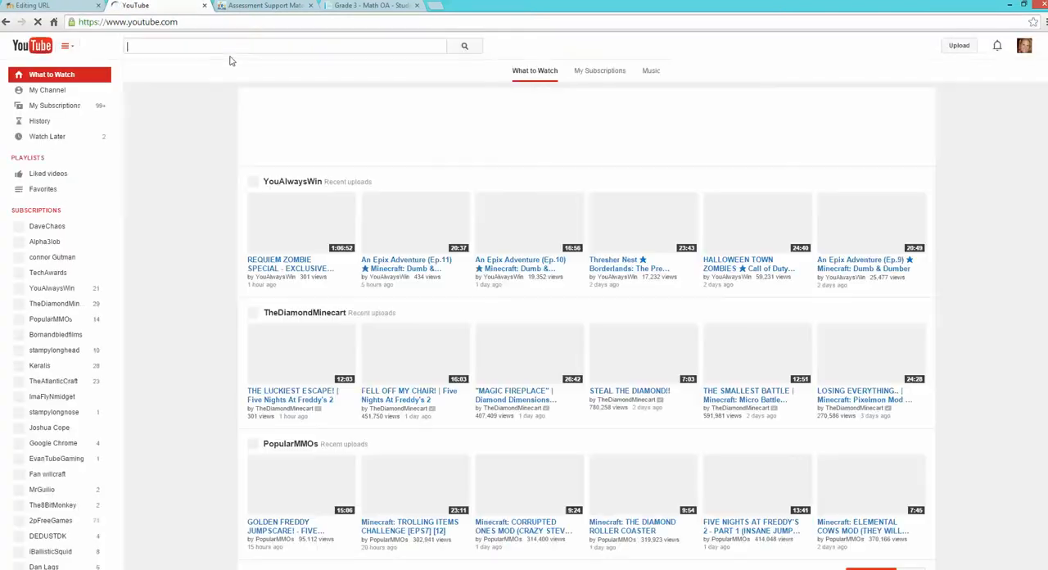
click(237, 46)
text(dea)
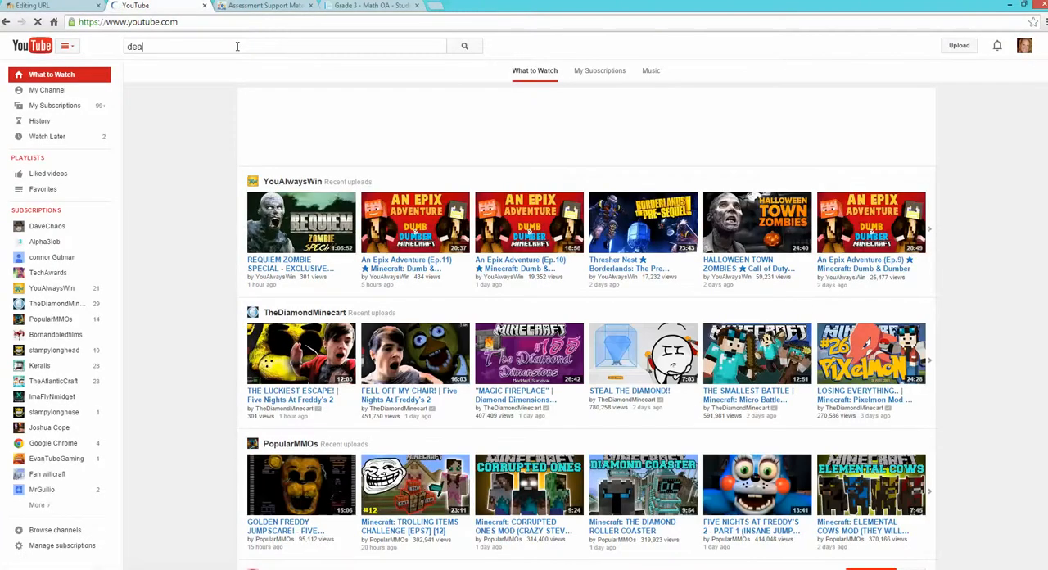
text(r mrs)
key(Down)
key(Return)
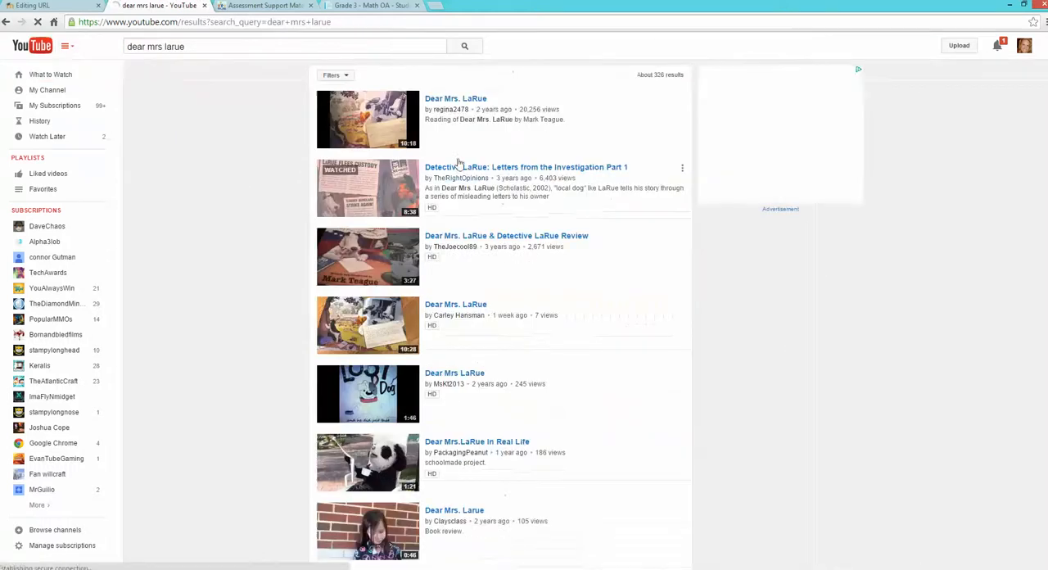
- Open and pause the video Detective LaRue: Letters from the Investigation Part 1, then copy its share link
click(466, 168)
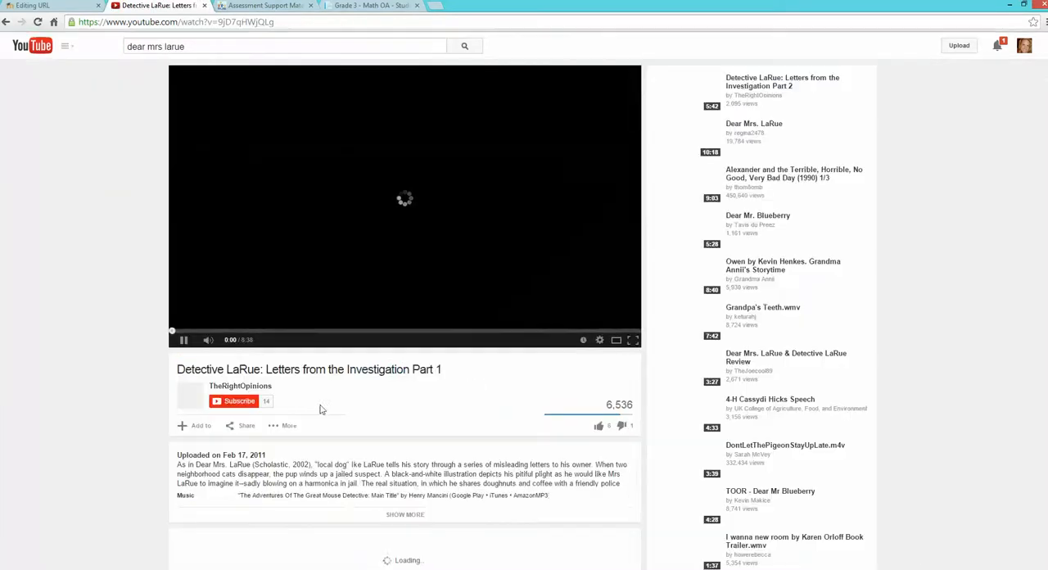
click(185, 344)
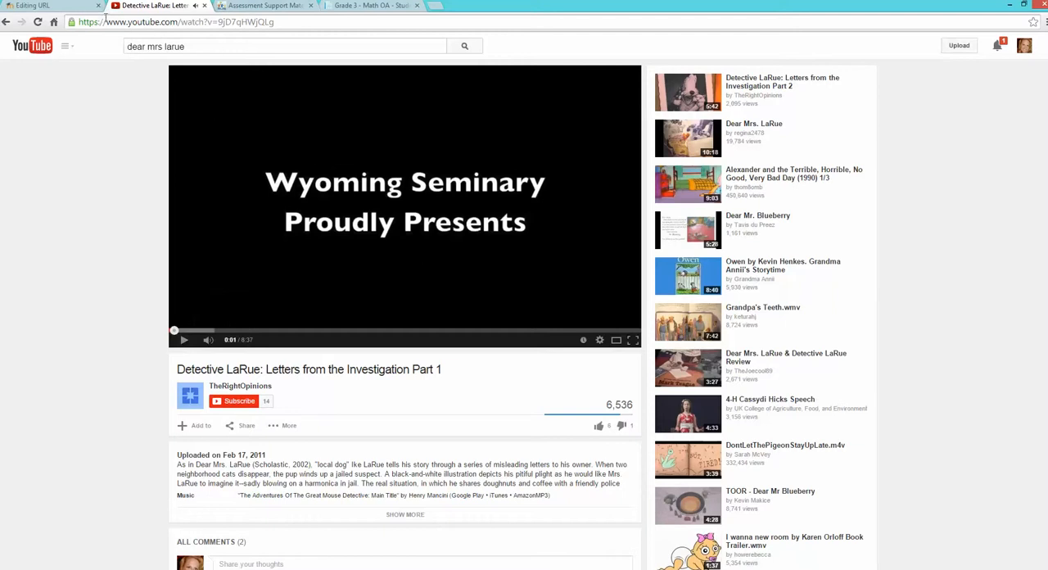
click(248, 433)
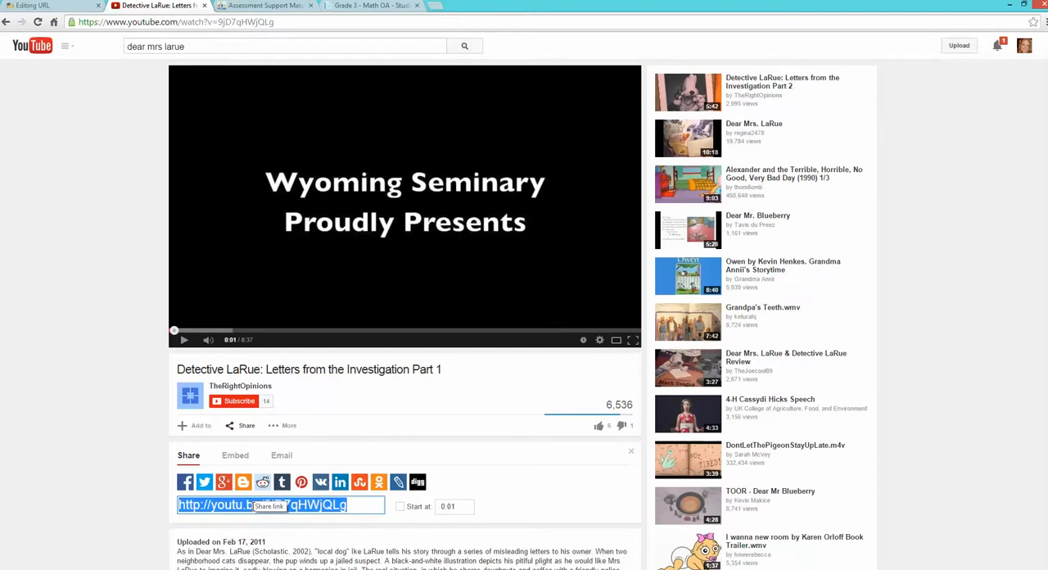
right_click(238, 510)
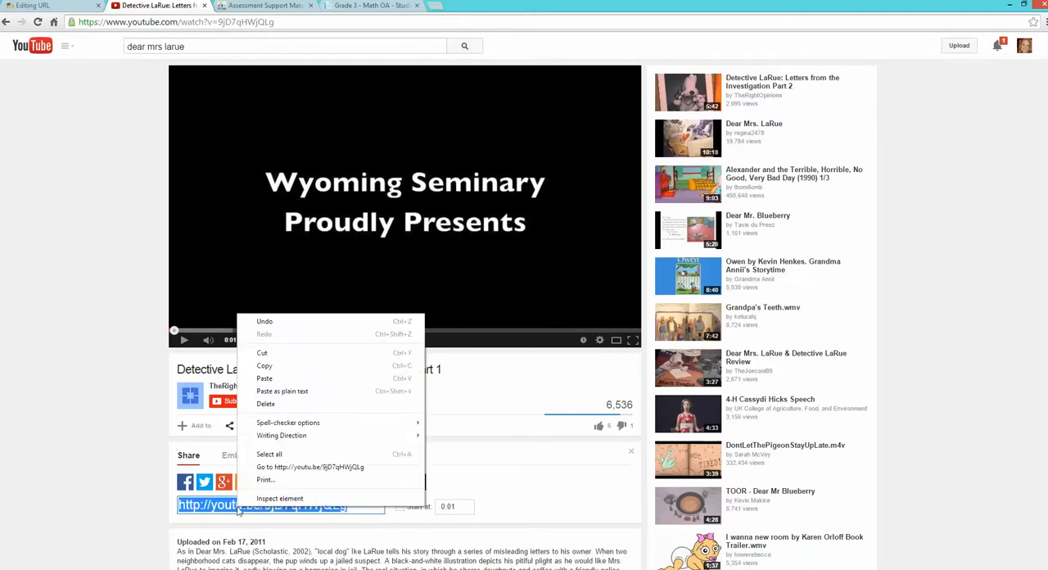
click(264, 366)
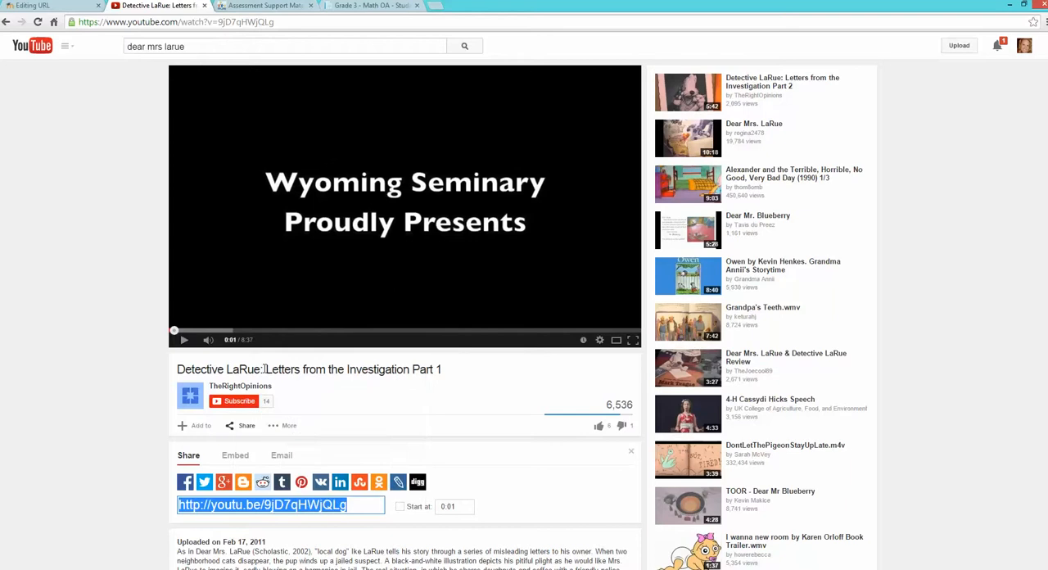
- Paste the copied YouTube link as the External URL of the Dear Mrs. LaRue resource
click(57, 9)
click(320, 437)
right_click(320, 438)
click(339, 340)
click(517, 495)
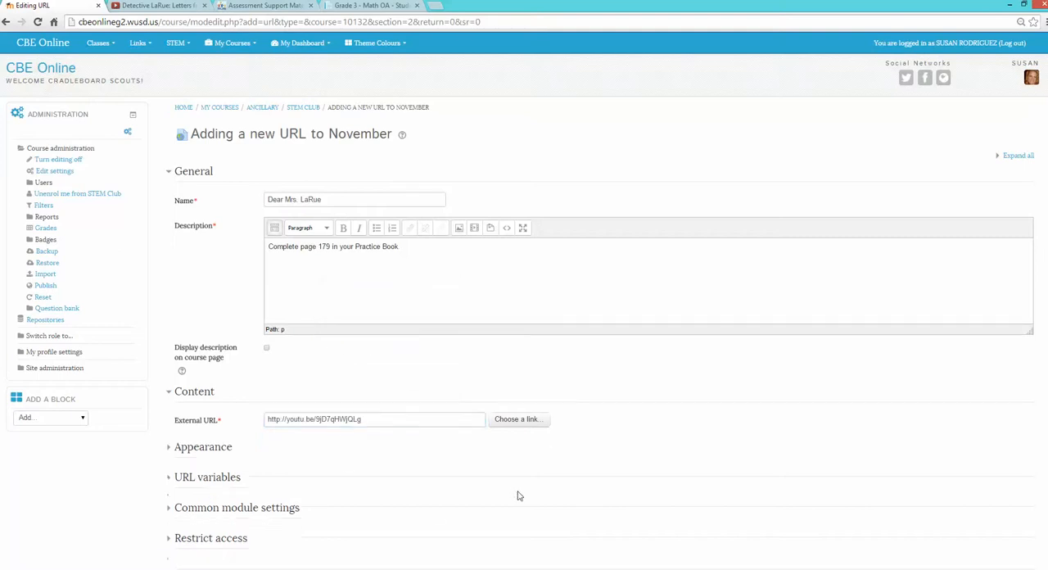
- Return to the YouTube video and enable a start time of 0:01 for its share link
click(184, 6)
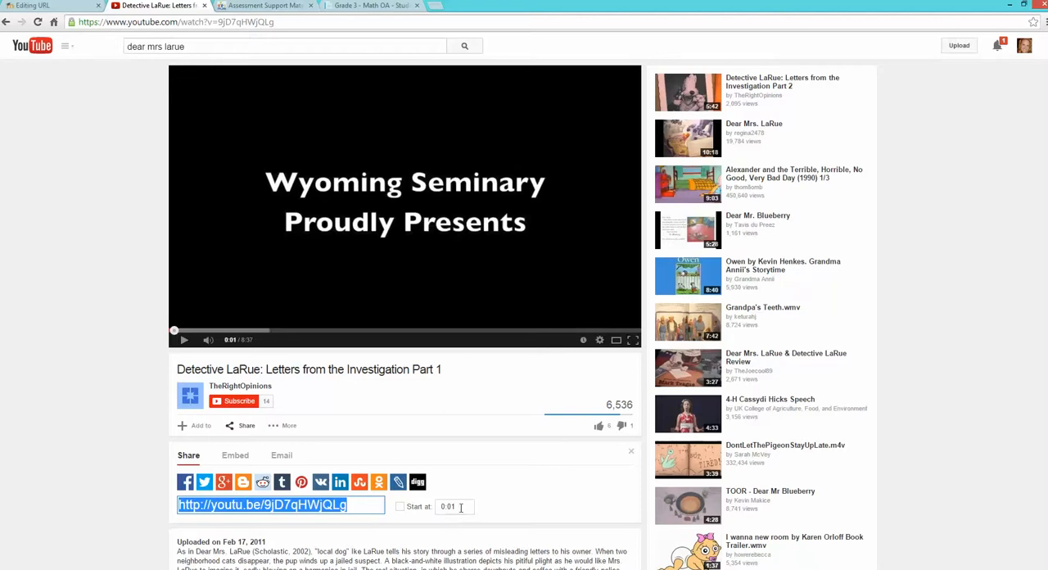
click(463, 508)
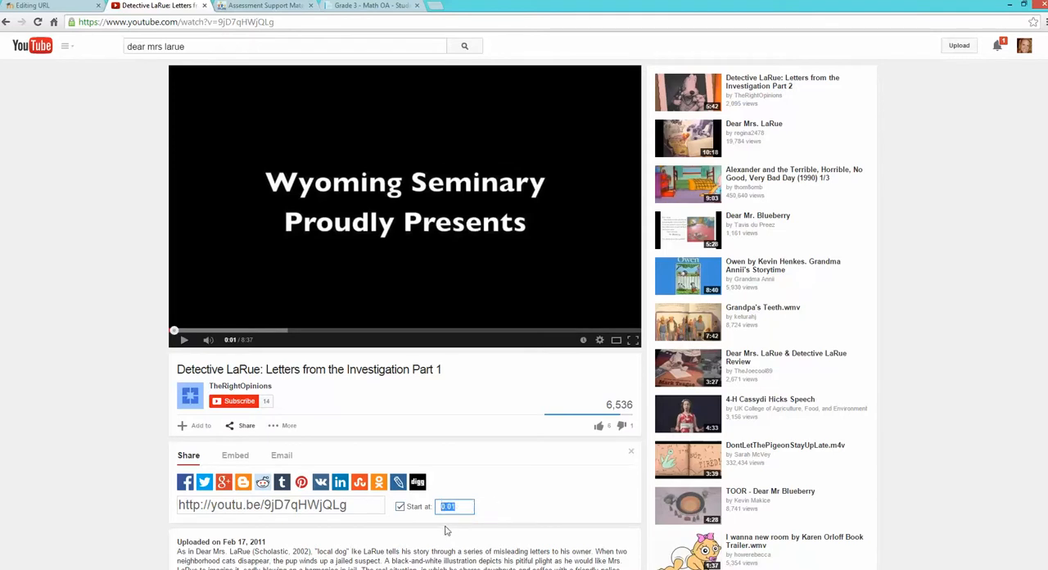
- Switch back to the Moodle form, save the Dear Mrs. LaRue resource and return to the course
click(37, 6)
scroll(397, 461, down, 2)
click(319, 489)
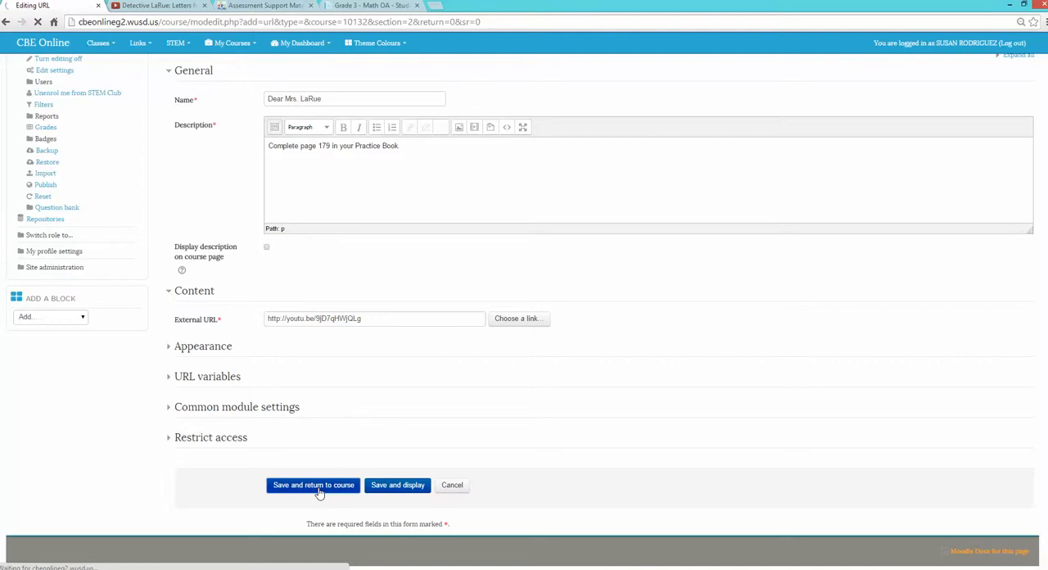
- Reorder the November items as Dear Mrs. LaRue, Math Sample Test, Story Problems
scroll(288, 293, up, 2)
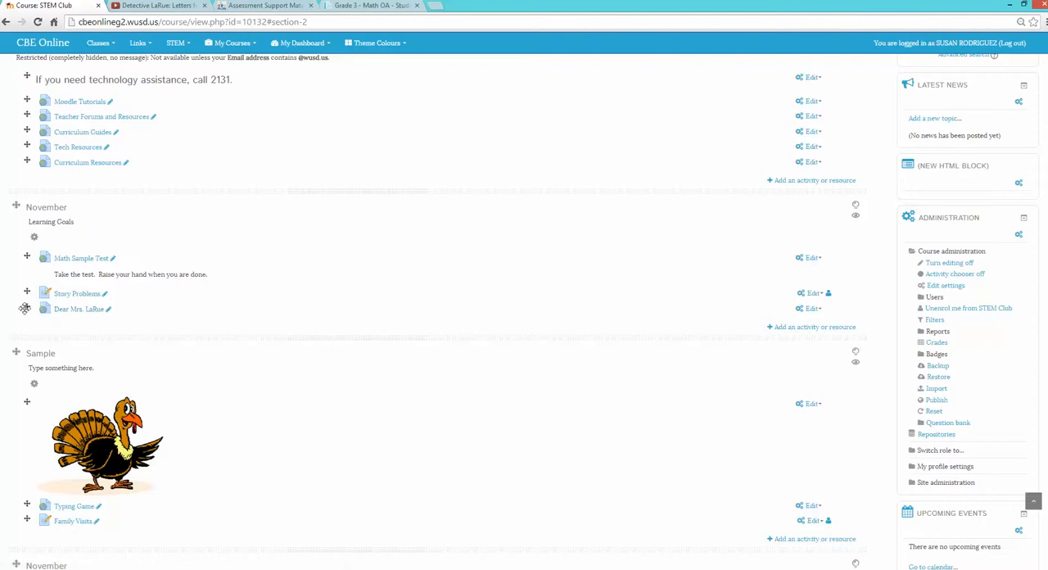
drag(26, 307, 24, 289)
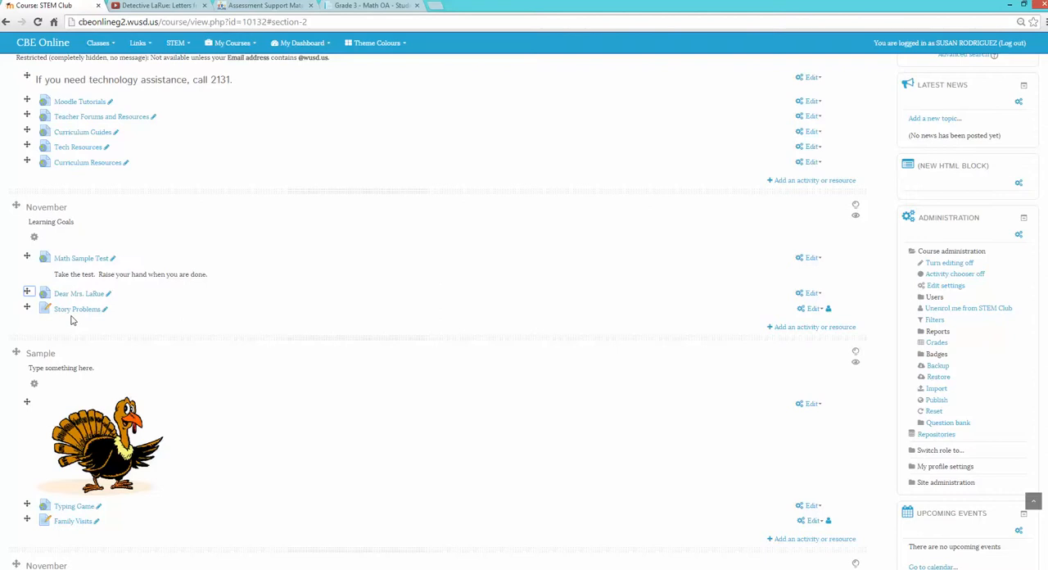
drag(26, 256, 28, 296)
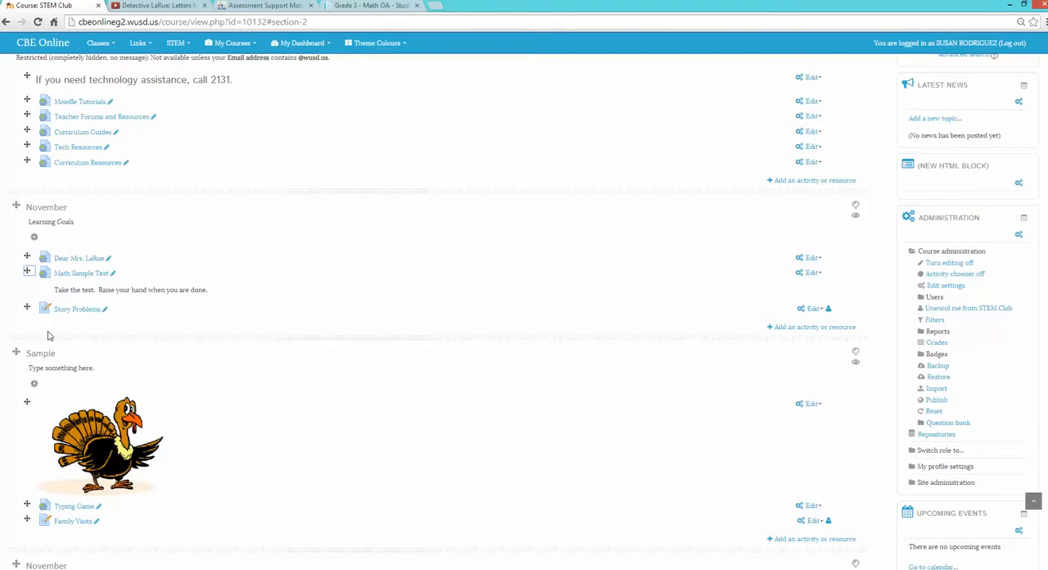
- Open Google in place of the YouTube video page and run an image search for "ike the dog"
click(168, 5)
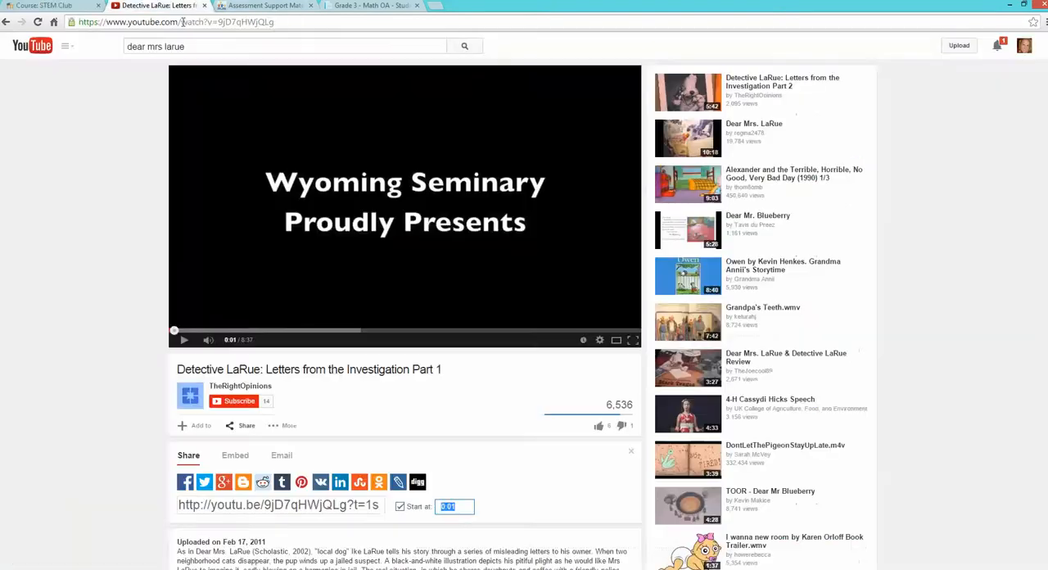
click(184, 22)
text(google.com)
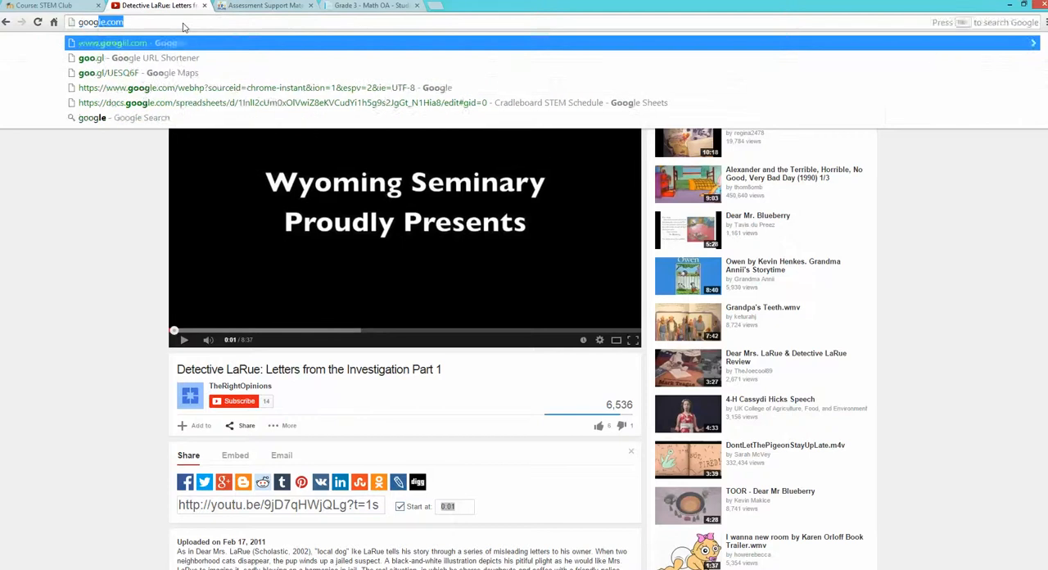
key(Return)
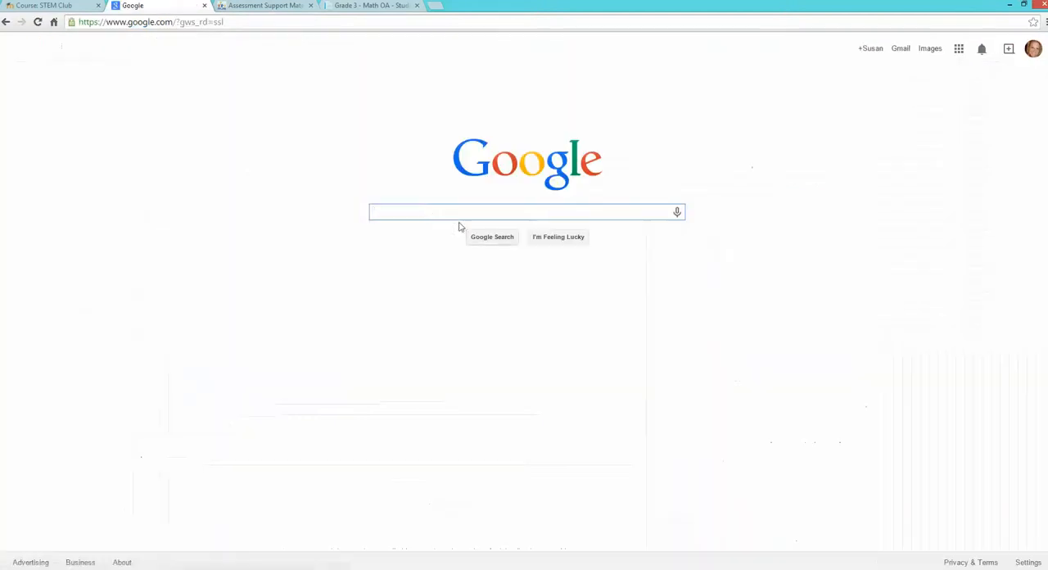
text(ike the dog)
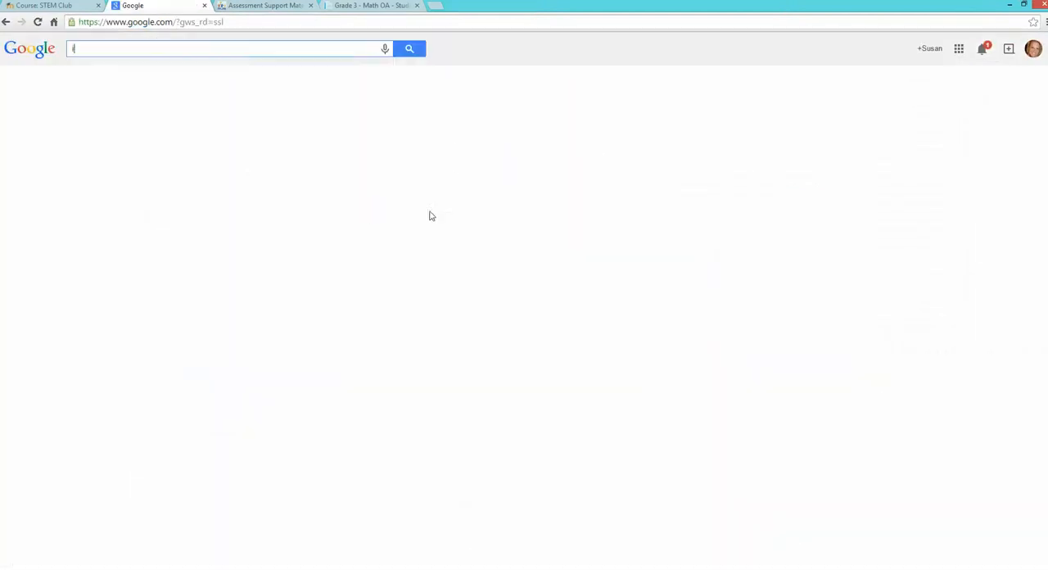
key(Return)
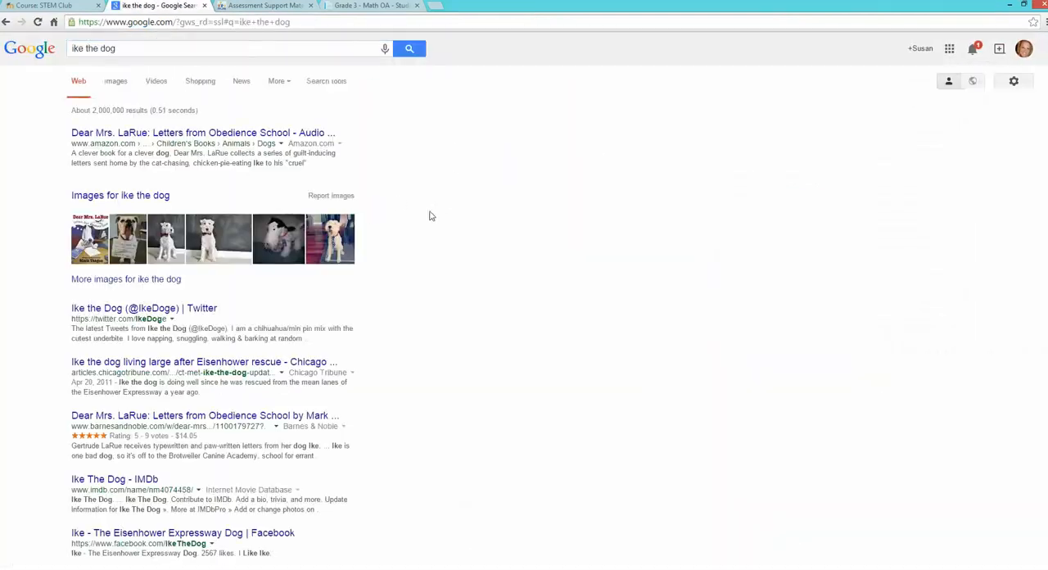
click(118, 87)
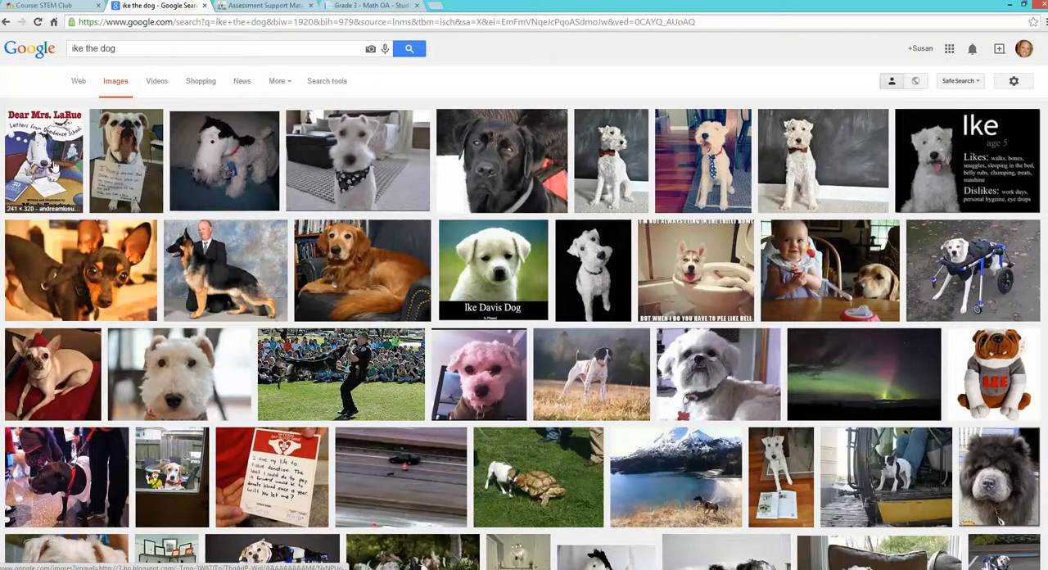
- Save the Dear Mrs. LaRue book cover from the image results to the Pictures library as ike
click(49, 164)
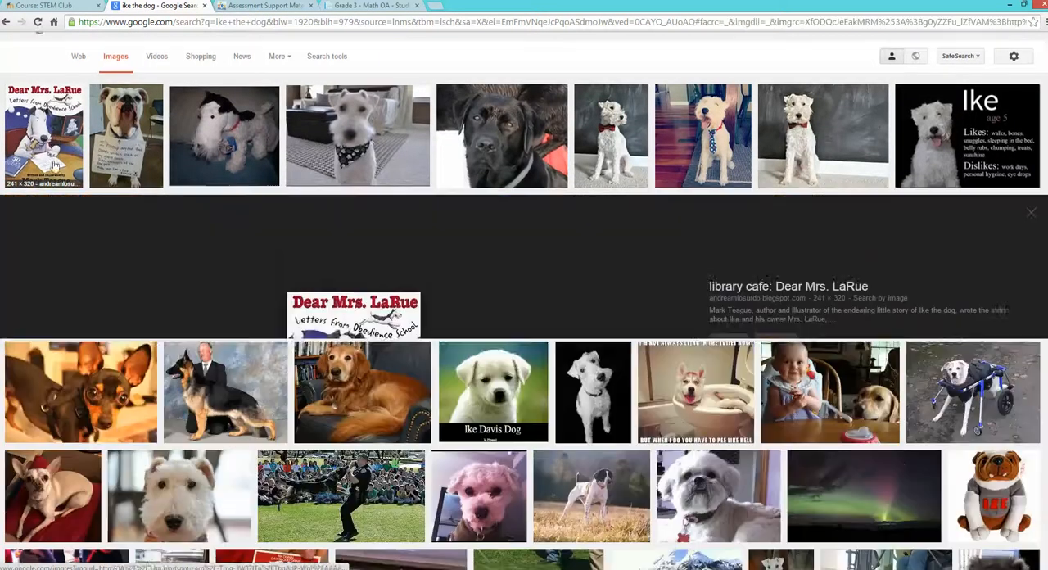
right_click(356, 330)
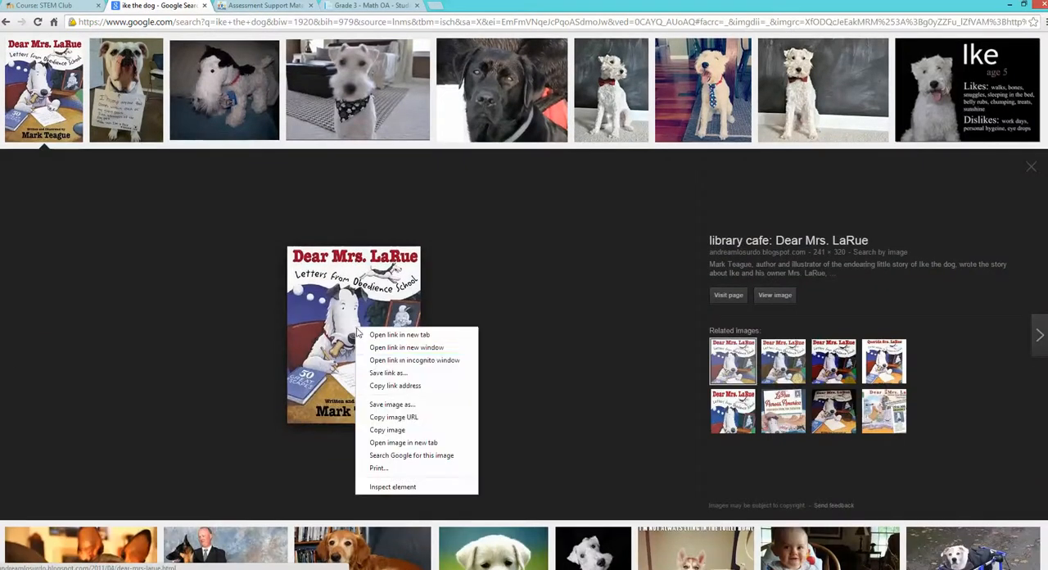
click(379, 401)
text(ike)
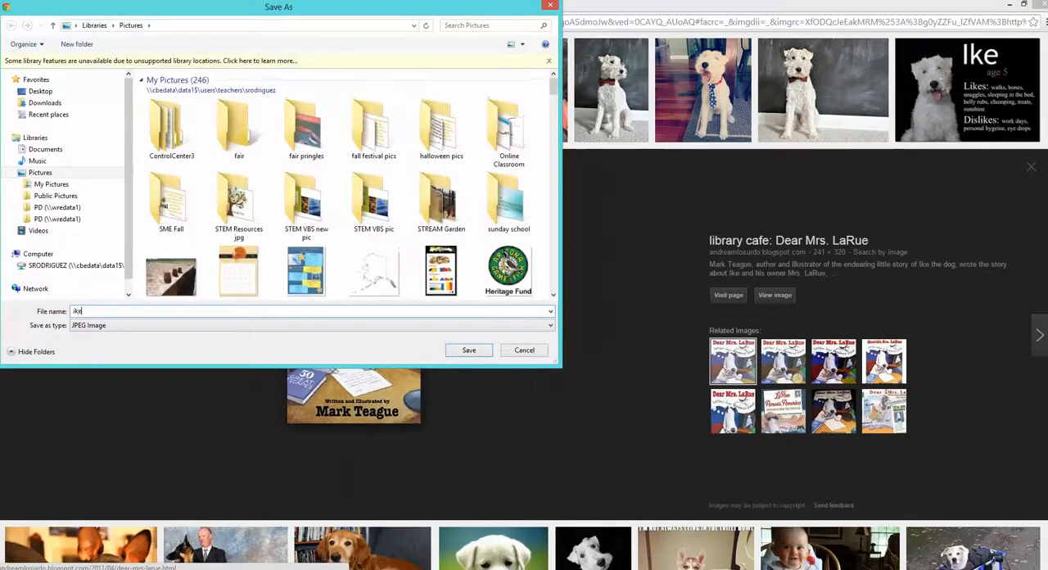
key(Return)
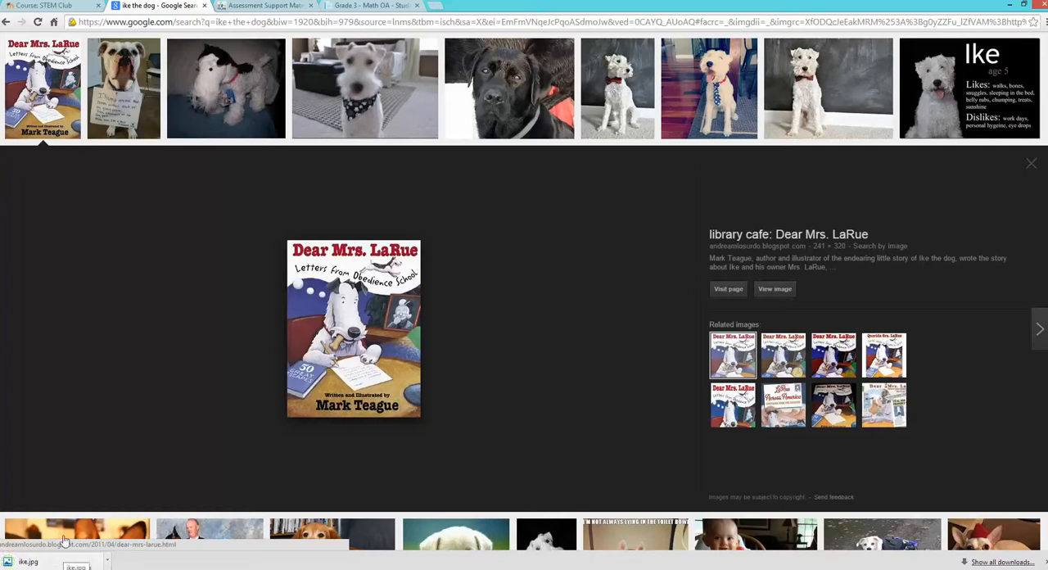
- Back in the STEM Club course, add ike.jpg to November as a course page image and place it above the Dear Mrs. LaRue link
click(56, 10)
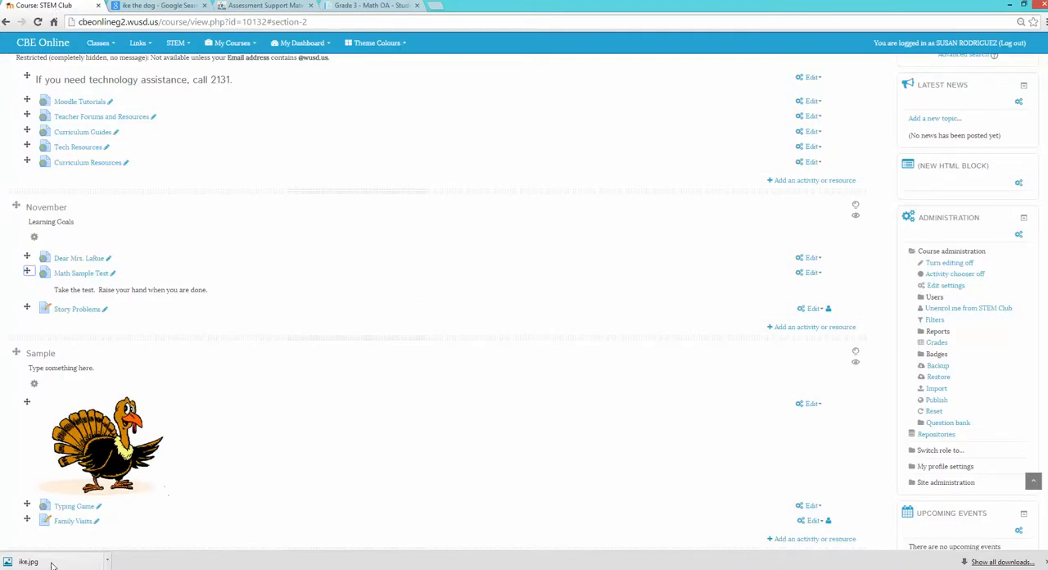
drag(51, 564, 85, 237)
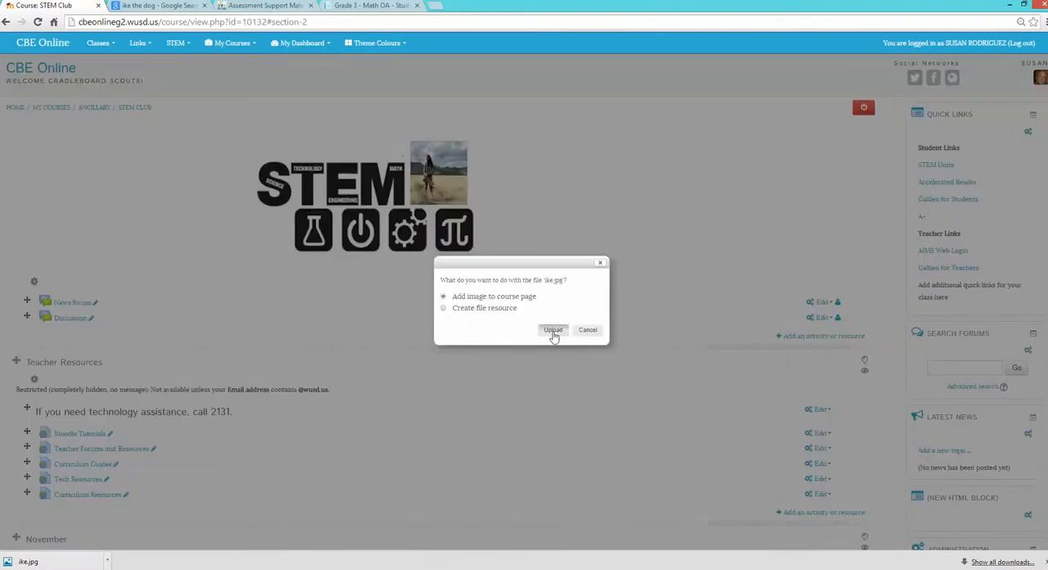
click(551, 332)
scroll(451, 372, down, 2)
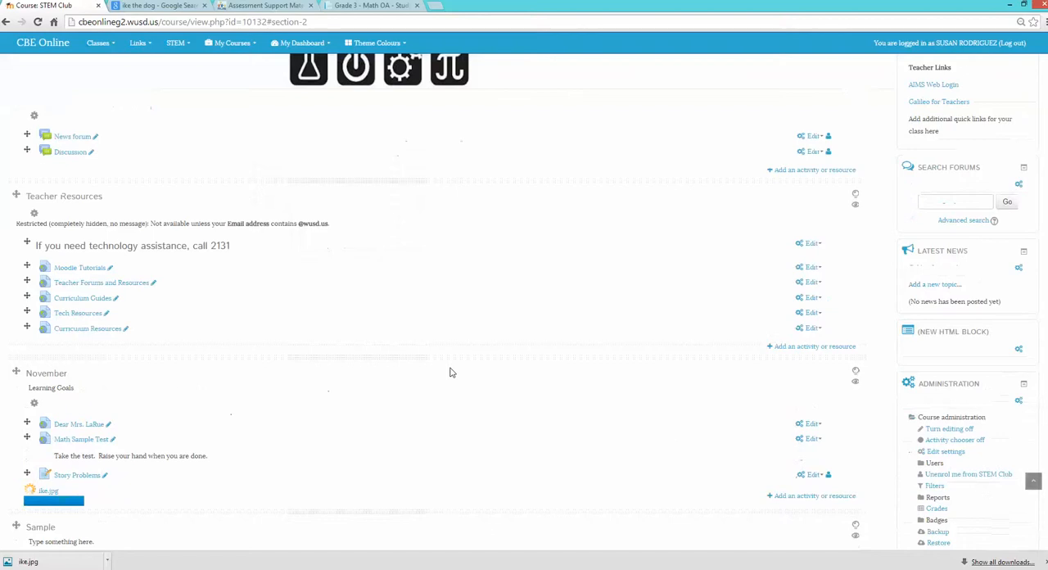
scroll(430, 368, down, 2)
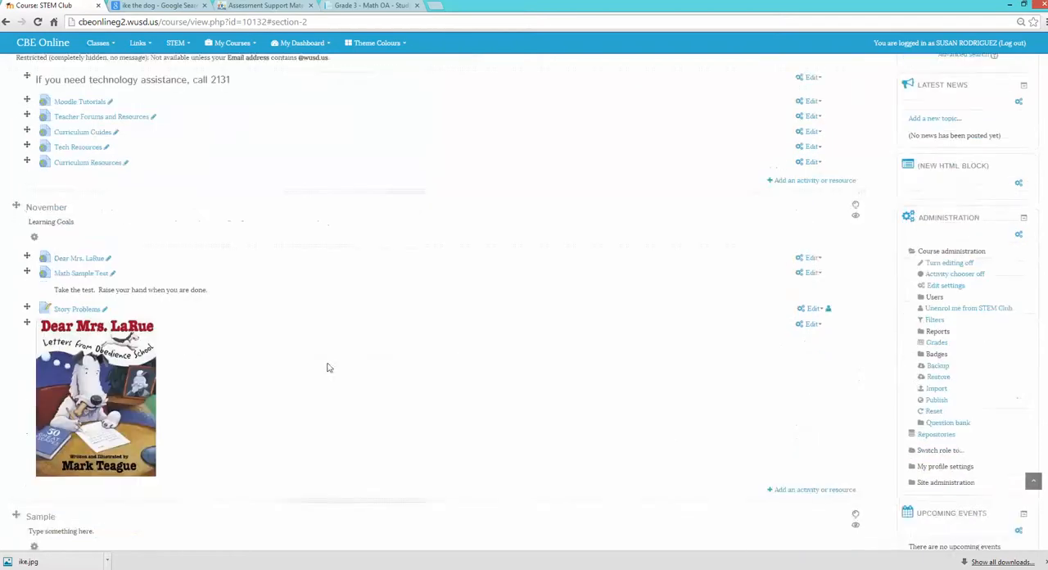
drag(26, 325, 20, 264)
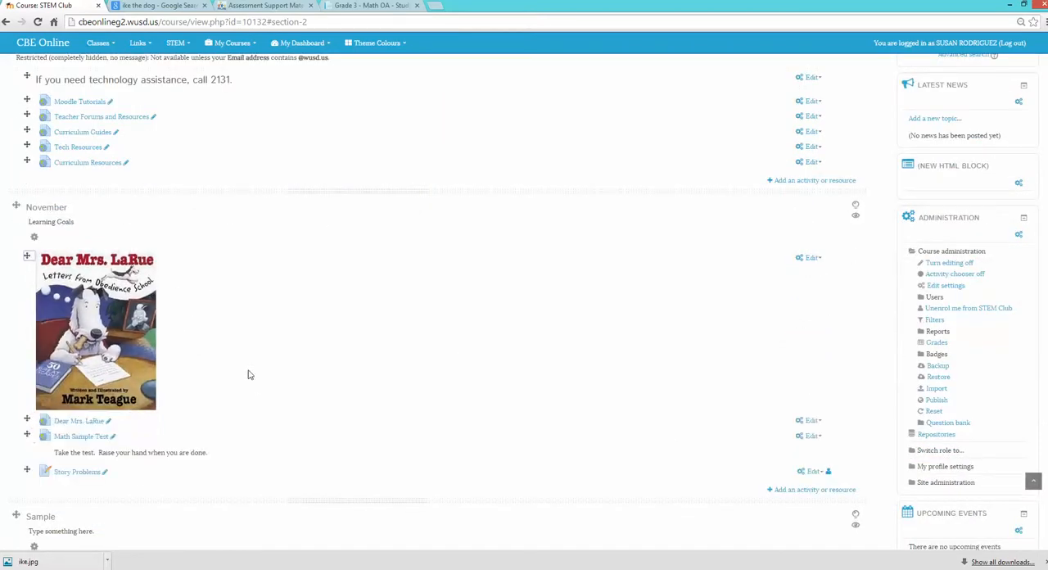
- Turn off course editing and review the finished November section as displayed on the course page
scroll(384, 435, up, 5)
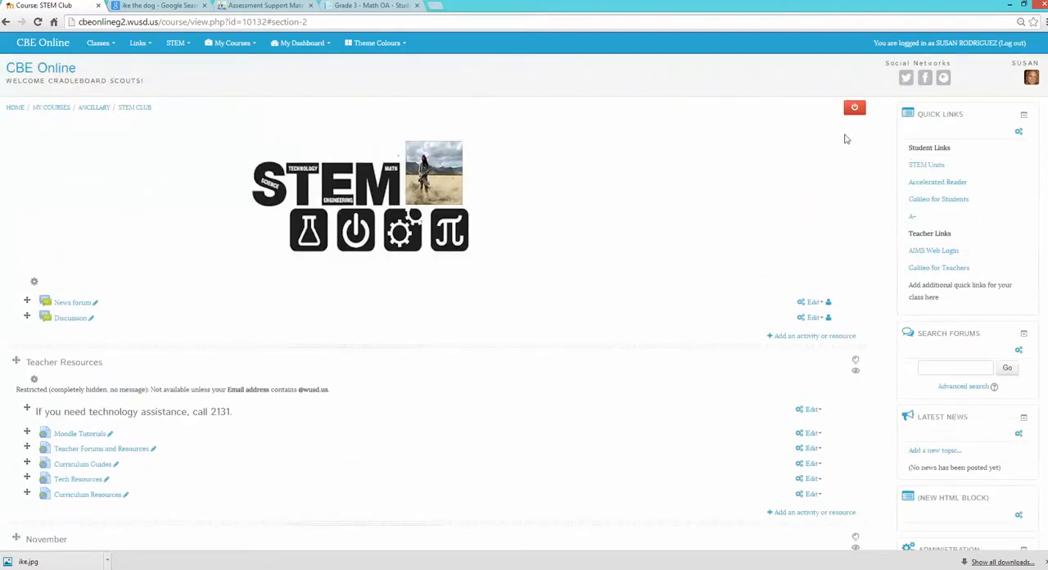
click(854, 111)
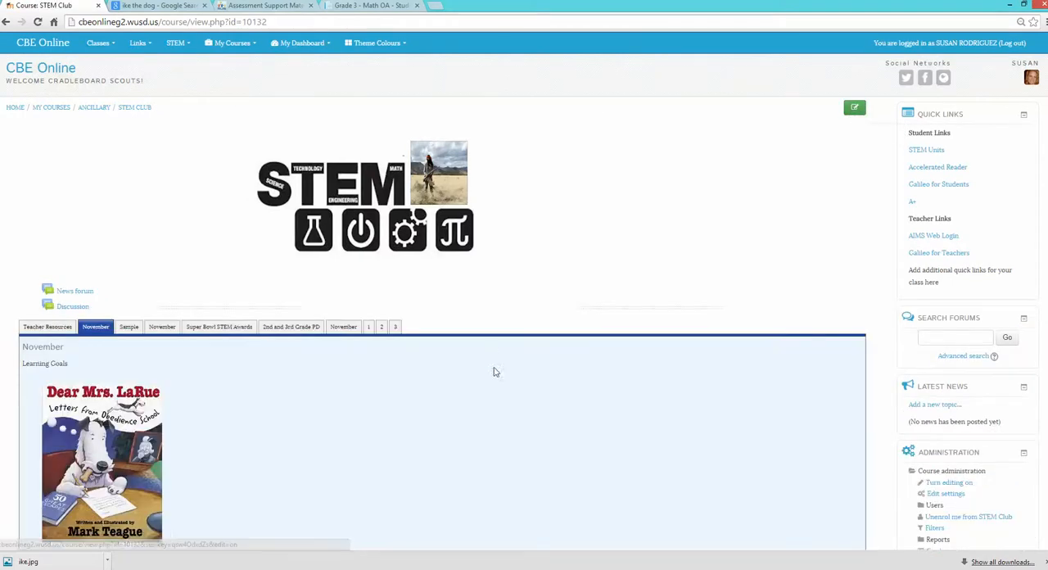
scroll(496, 364, down, 2)
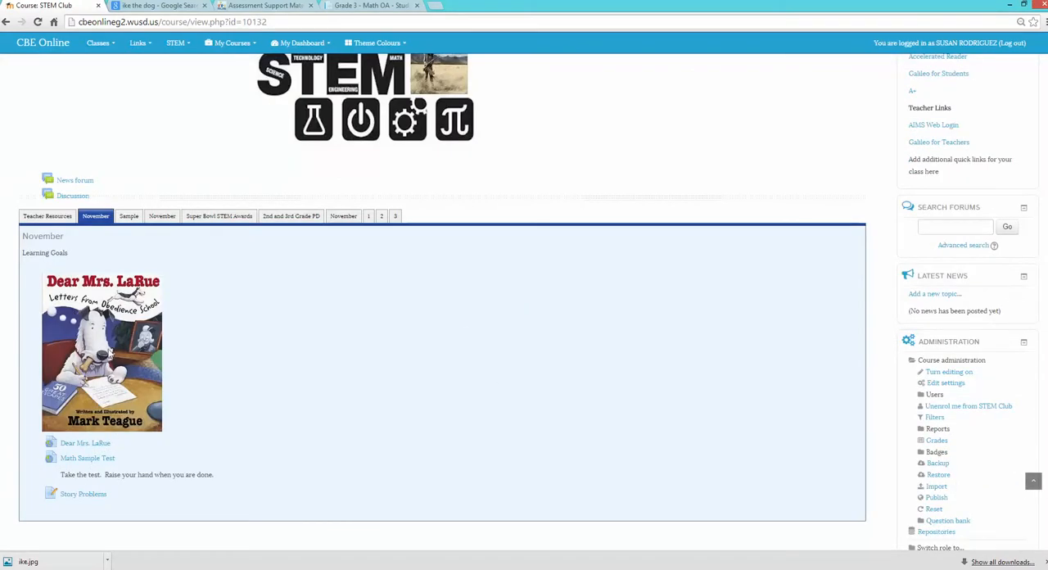